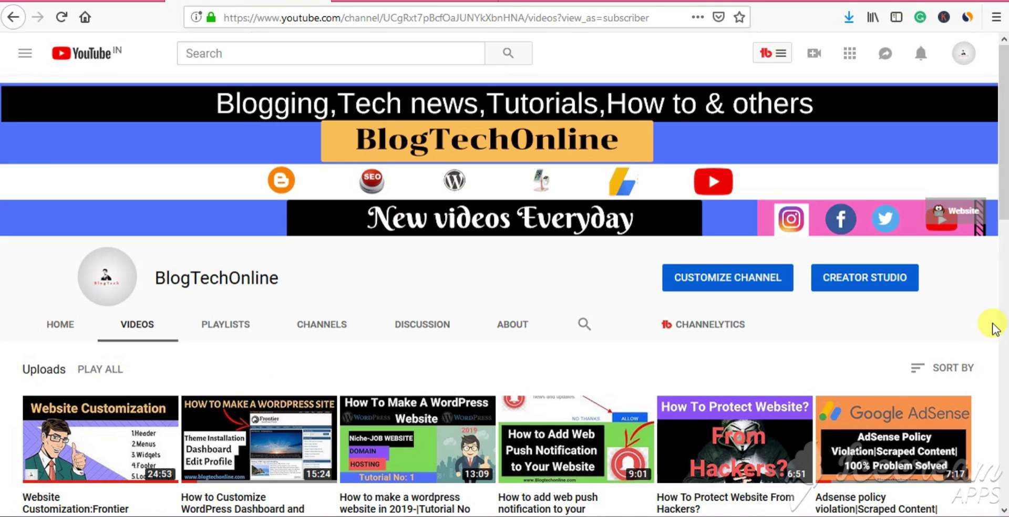
scroll(1001, 91, down, 2)
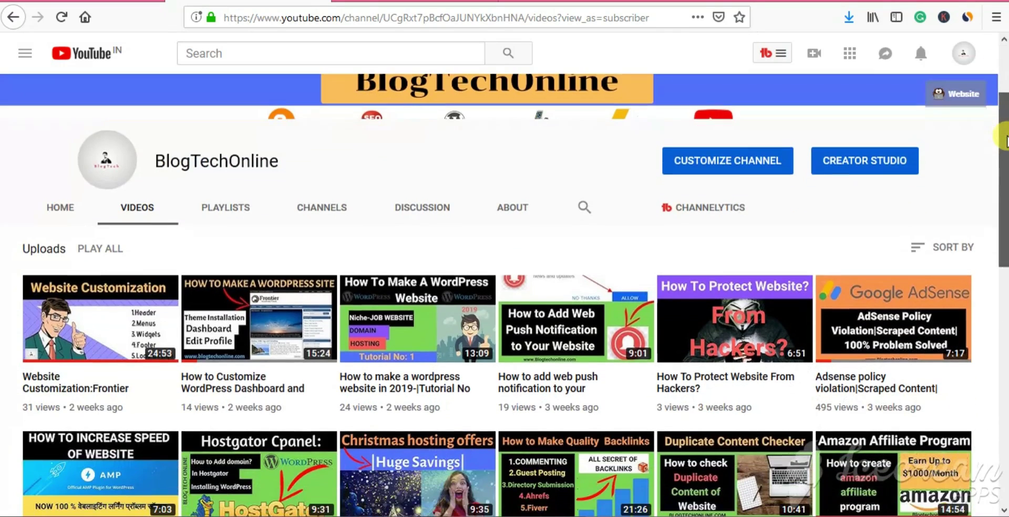
scroll(1003, 93, up, 1)
drag(1005, 95, 1005, 76)
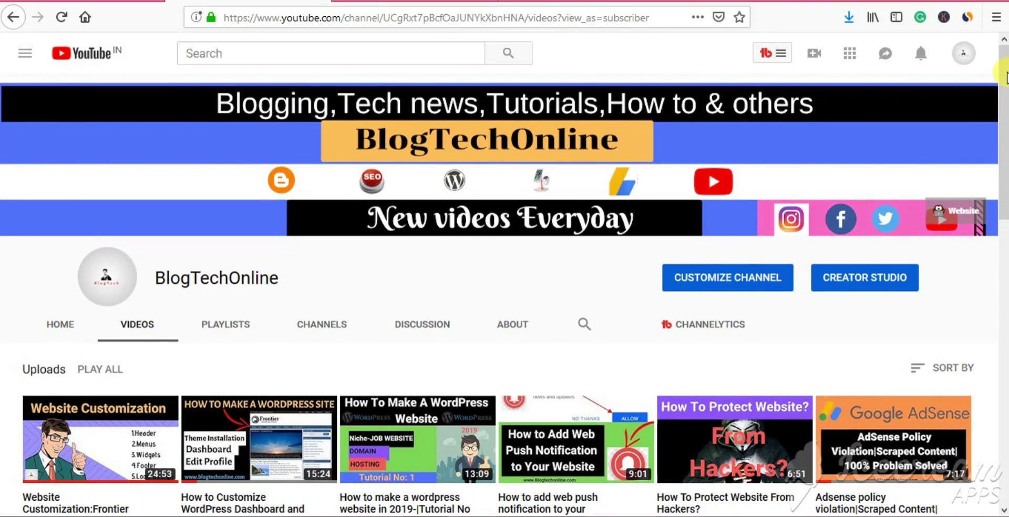
- Switch to the Online Web Development WordPress dashboard and search for new plugins with the keyword "Requirements Checklist"
click(415, 1)
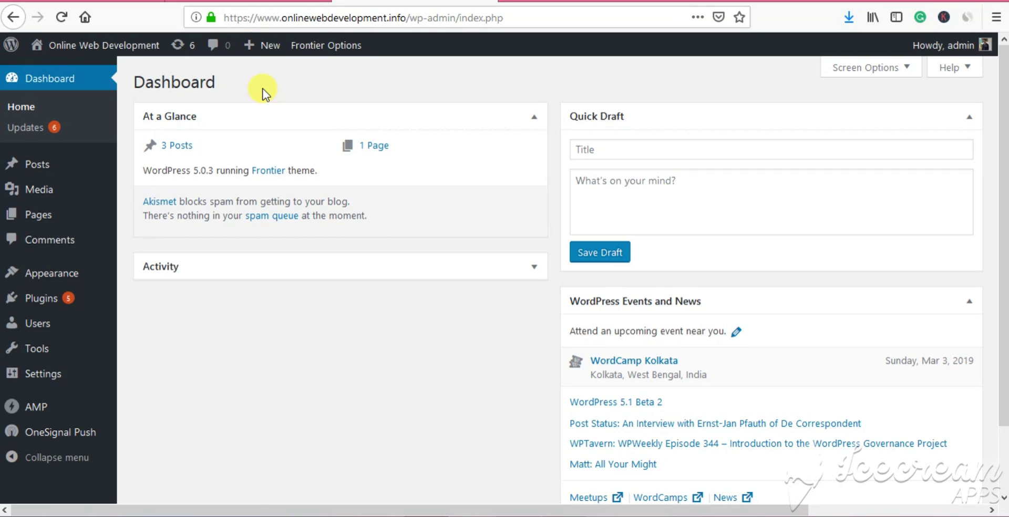
mouse_move(60, 307)
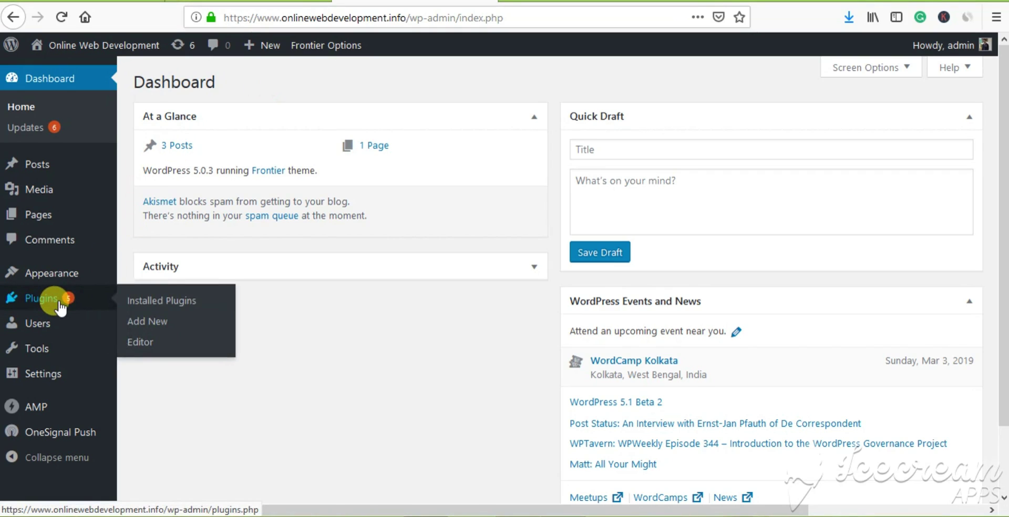
click(142, 326)
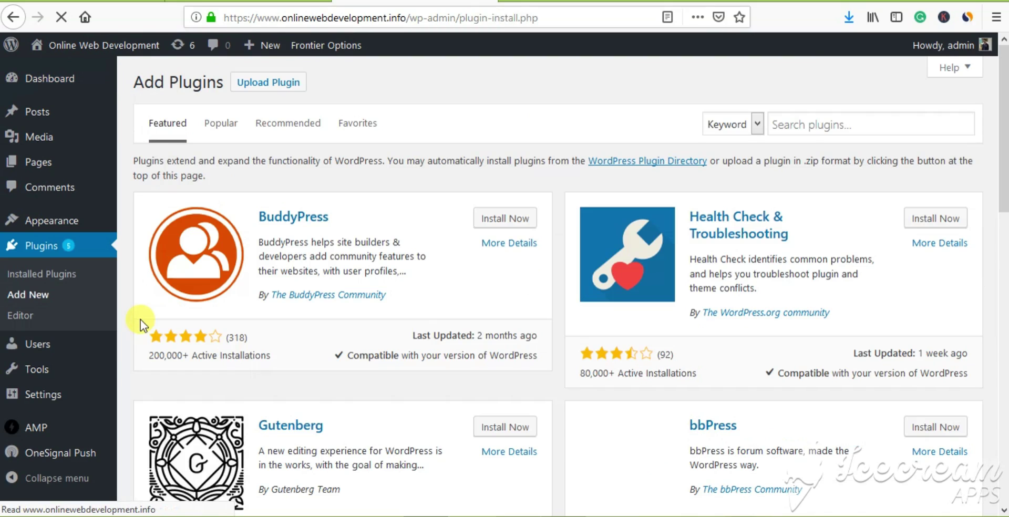
click(817, 126)
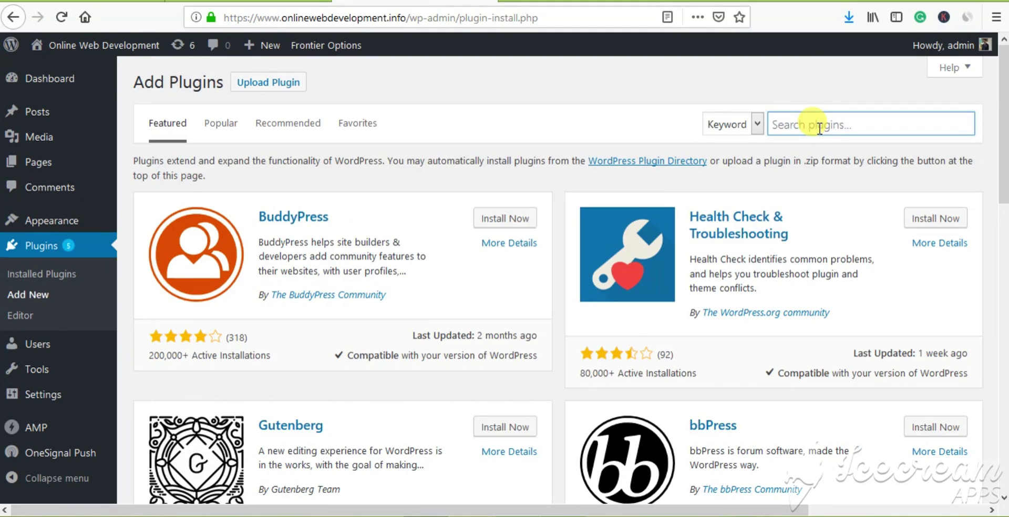
text(Requirements Checklist:)
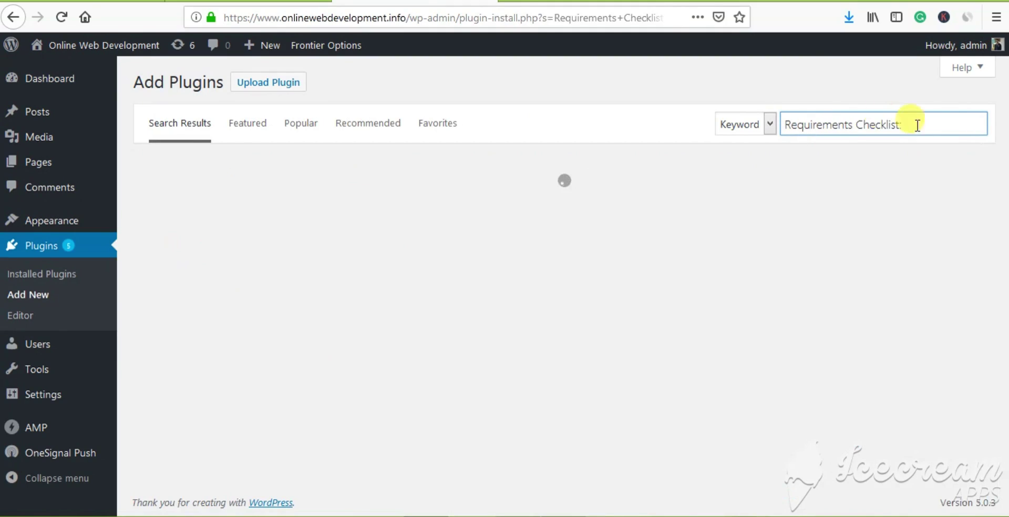
key(BackSpace)
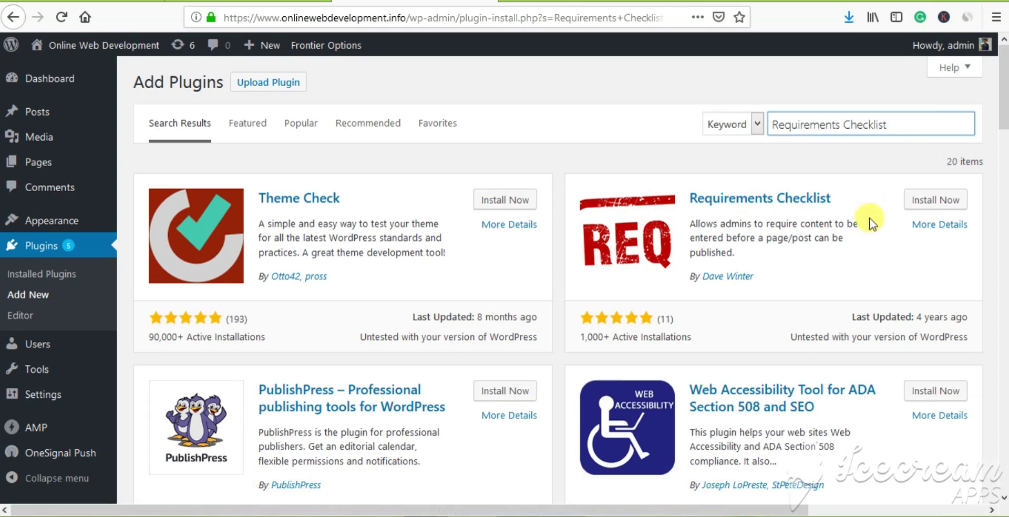
- Install and activate the Requirements Checklist plugin by Dave Winter
click(929, 204)
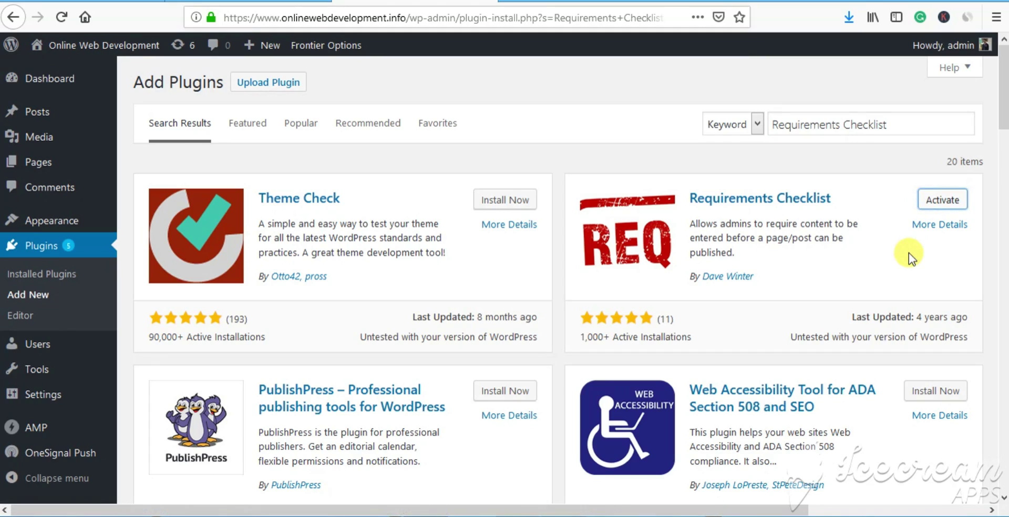
click(947, 204)
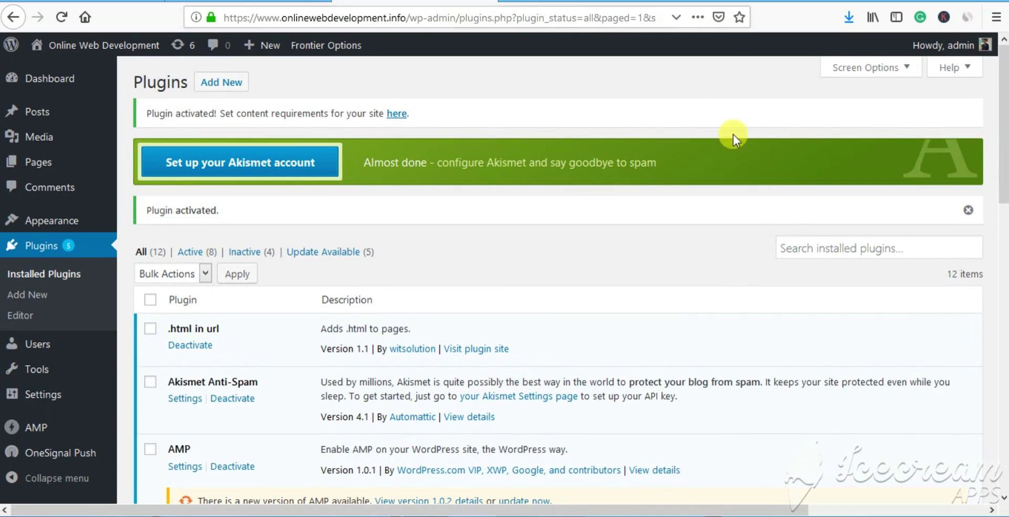
- In the Requirements Checklist settings, make the title and featured image required for posts
drag(1000, 135, 1001, 438)
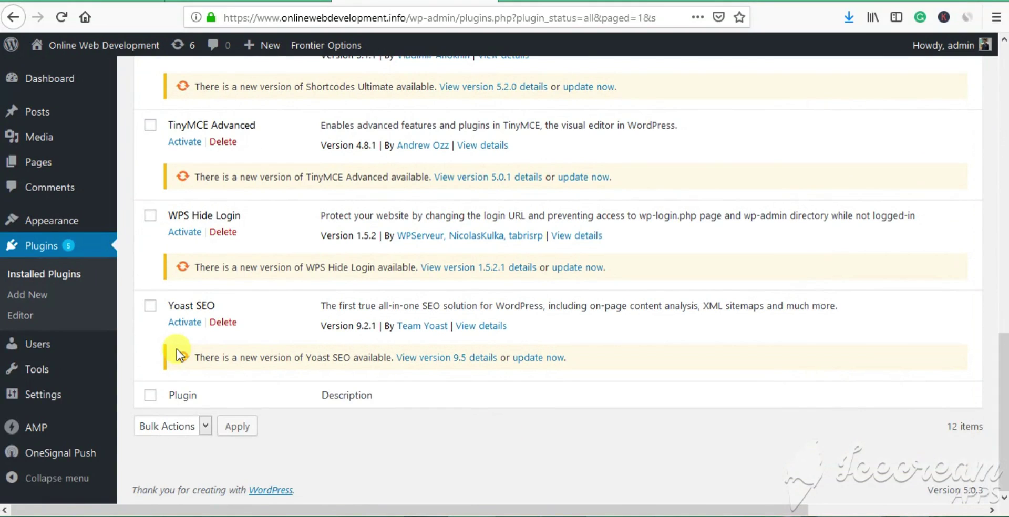
mouse_move(57, 397)
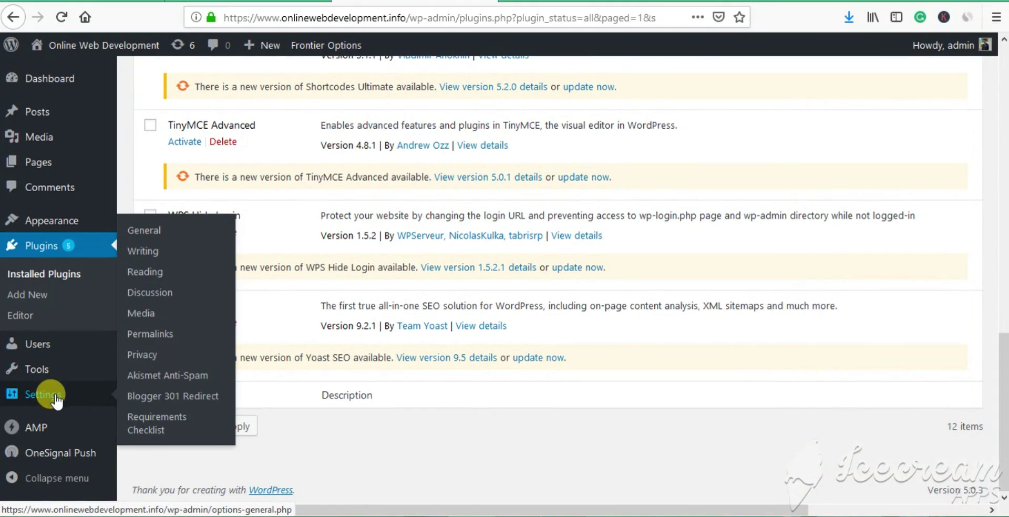
click(153, 431)
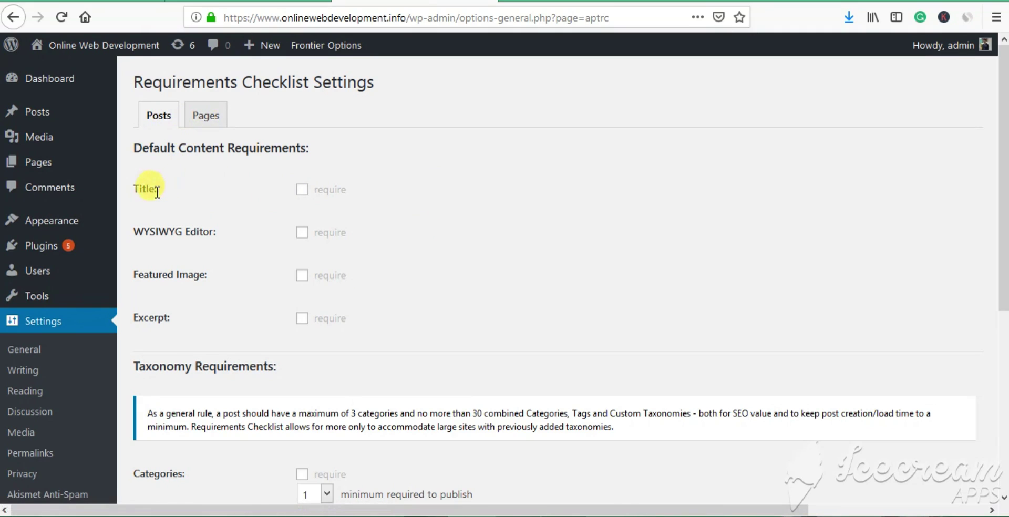
click(304, 198)
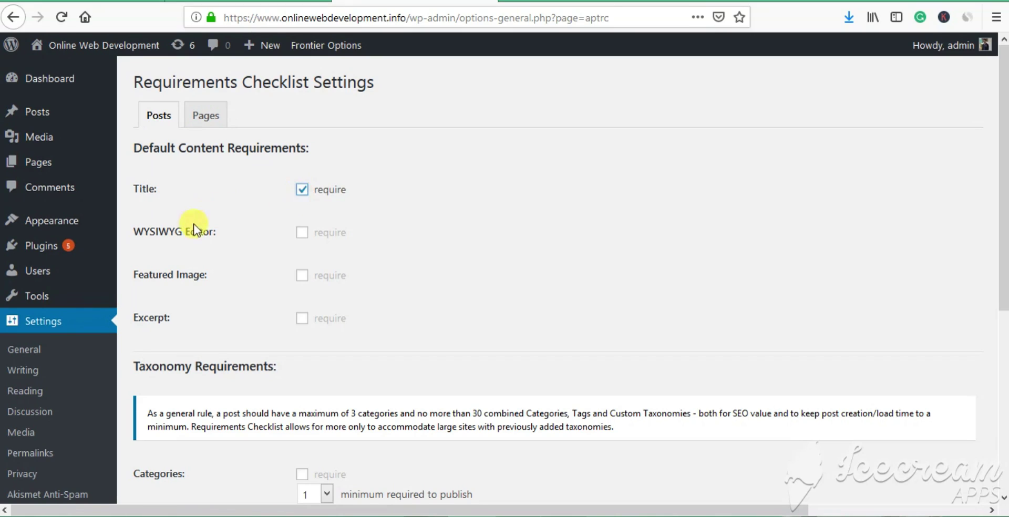
click(300, 276)
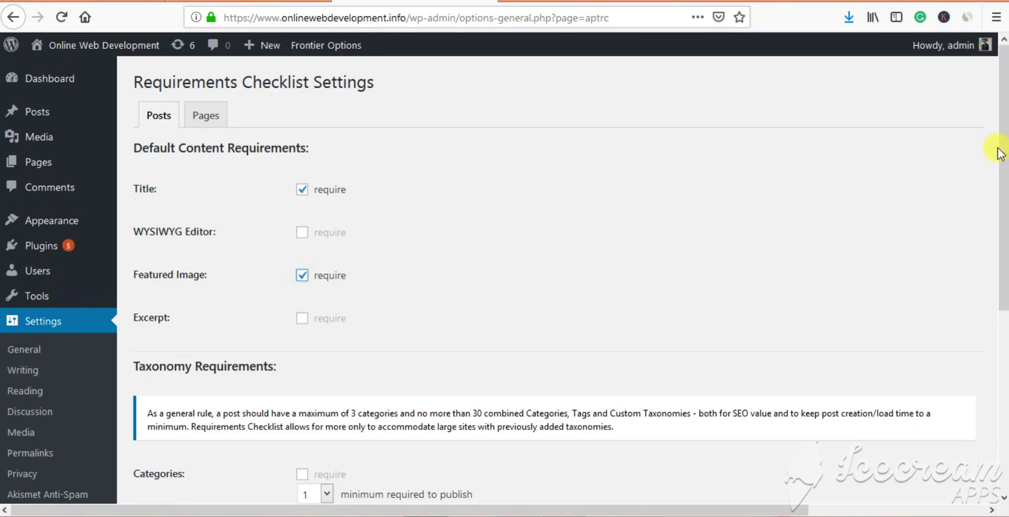
- Make both categories and tags required for posts under the taxonomy requirements
drag(997, 148, 993, 286)
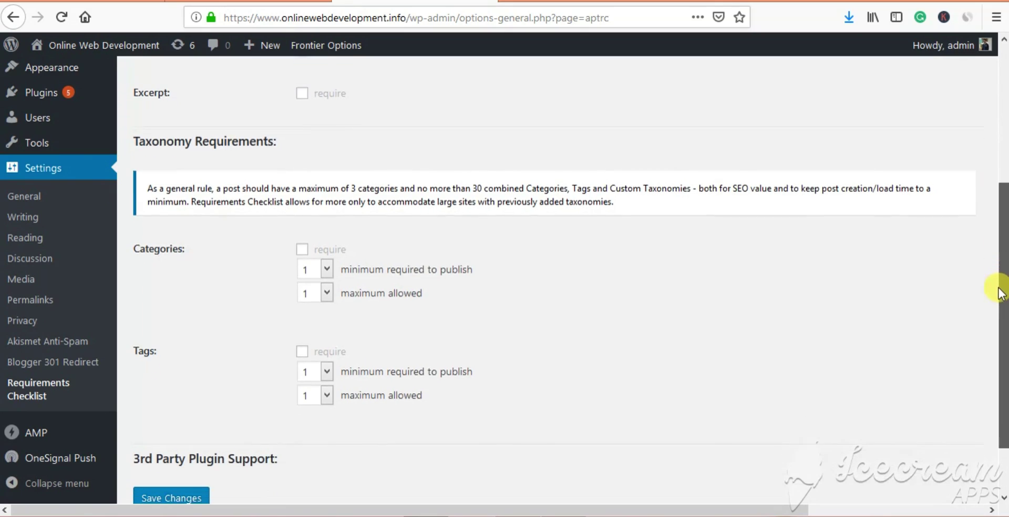
click(301, 247)
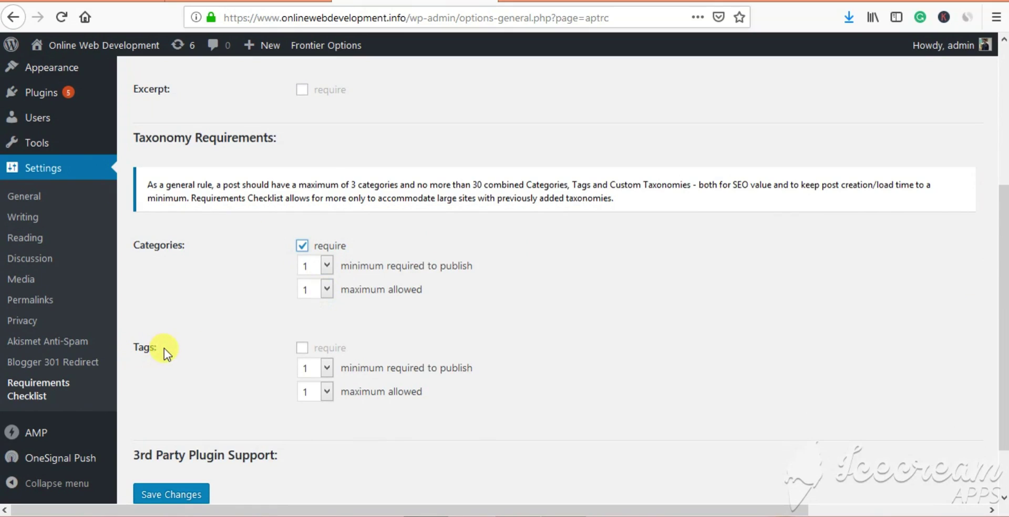
click(301, 351)
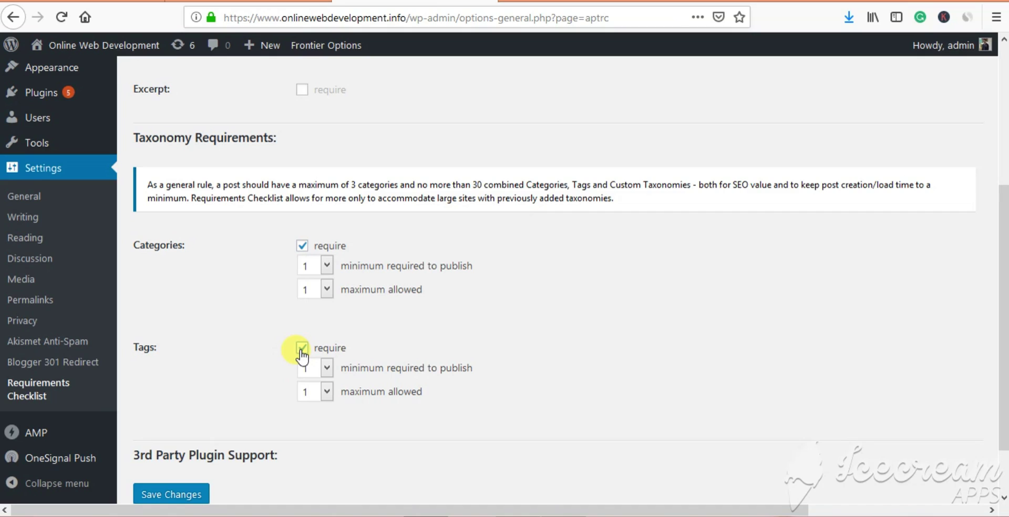
- Set the post tags to a minimum of 3 and a maximum of 5, and save the settings
click(327, 367)
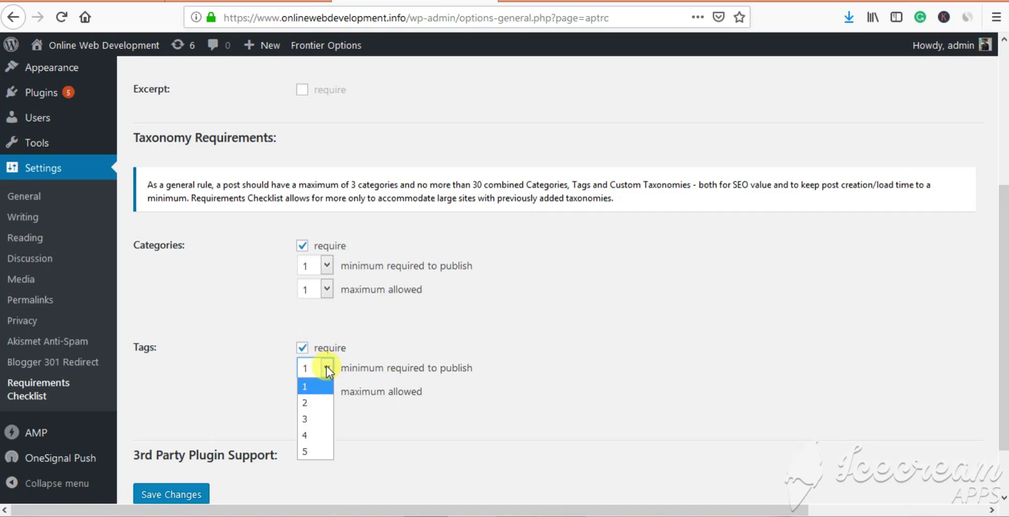
click(310, 419)
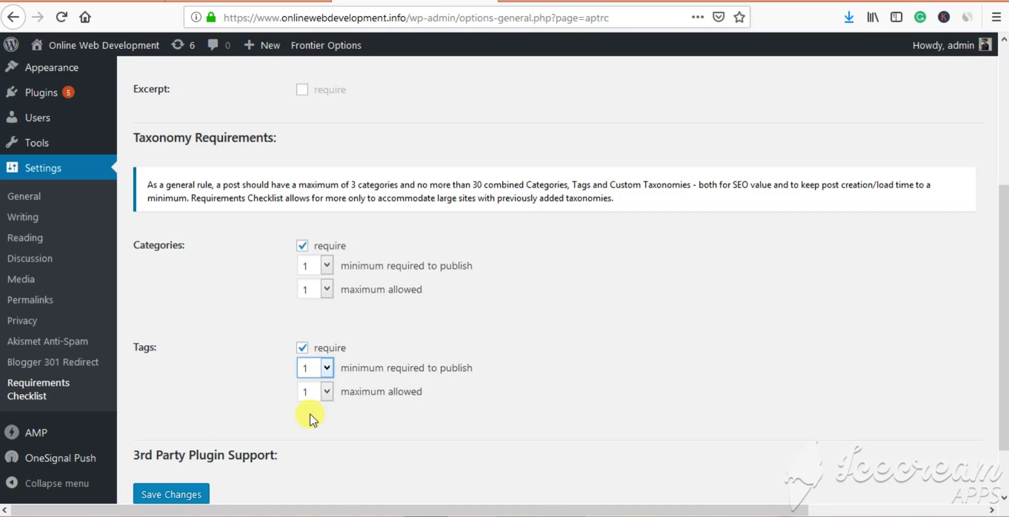
click(322, 393)
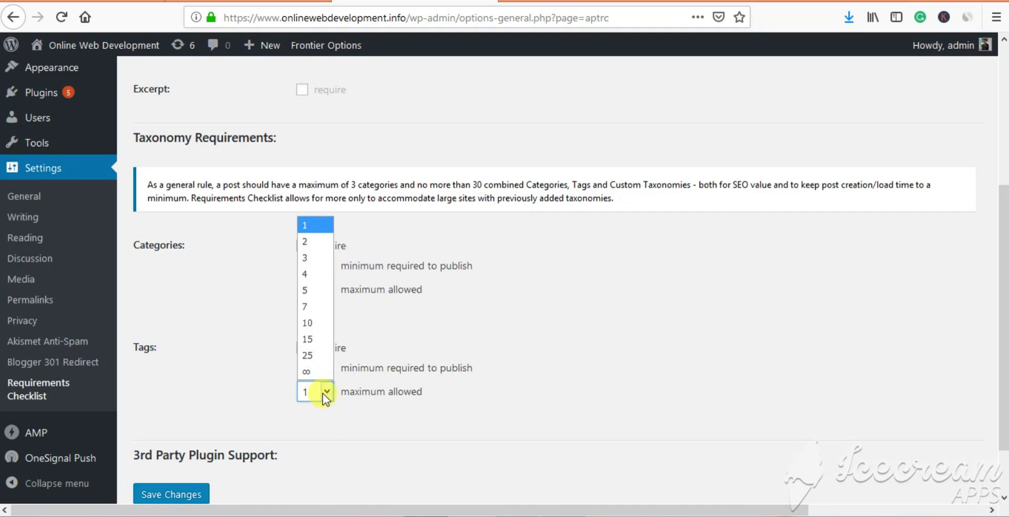
click(319, 295)
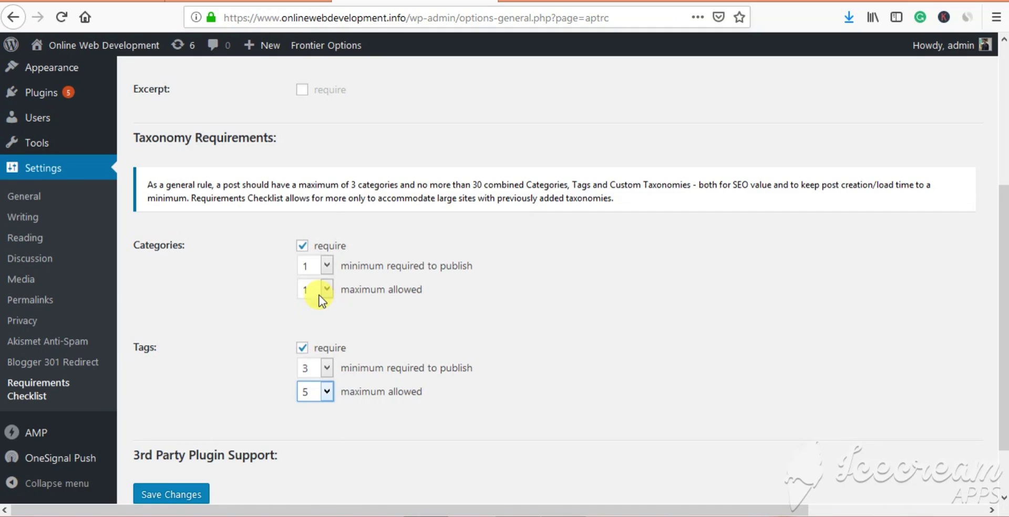
click(168, 496)
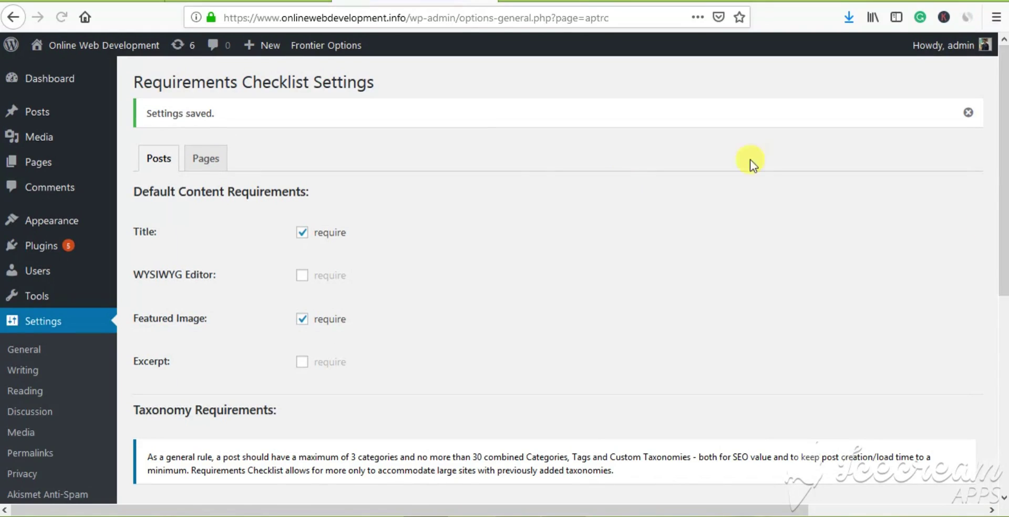
- Make the title and featured image required for pages and save the settings
click(216, 161)
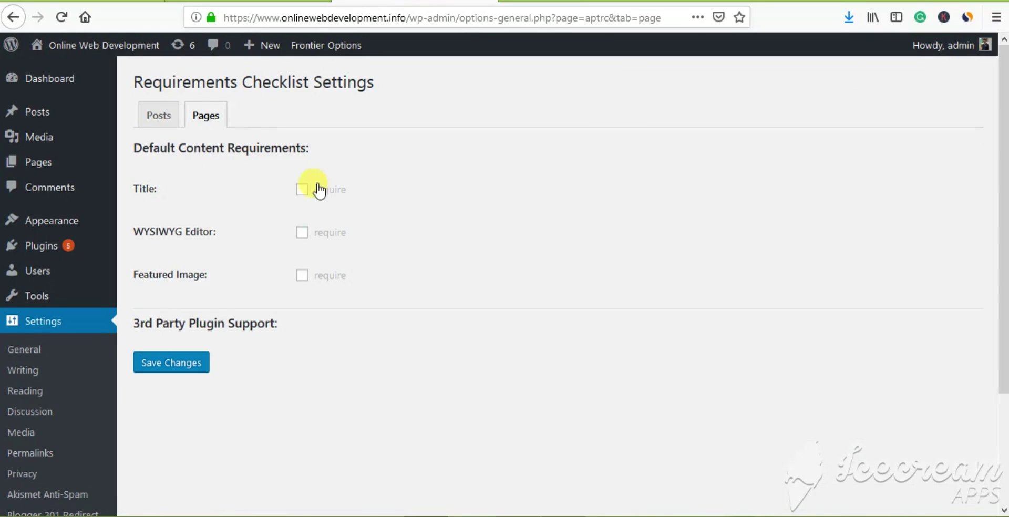
click(304, 190)
click(303, 278)
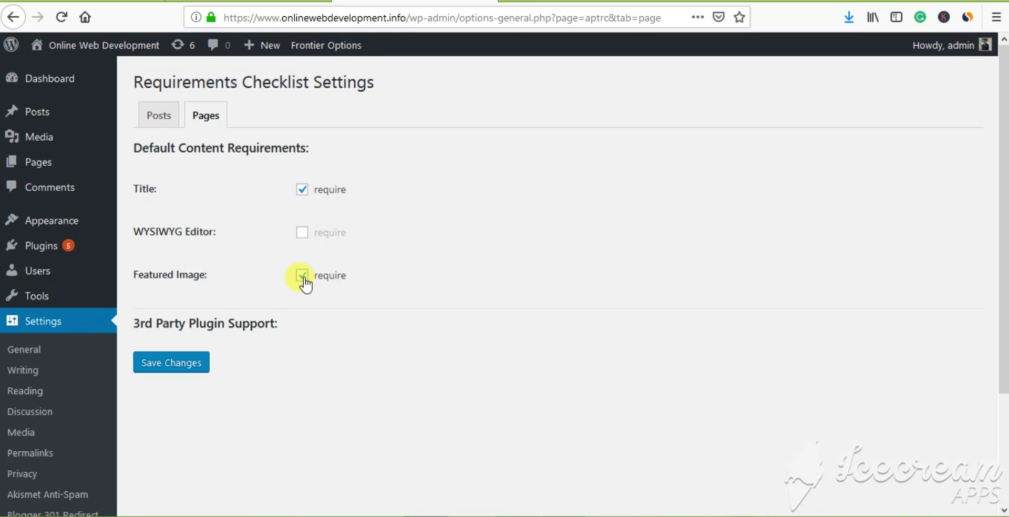
click(188, 366)
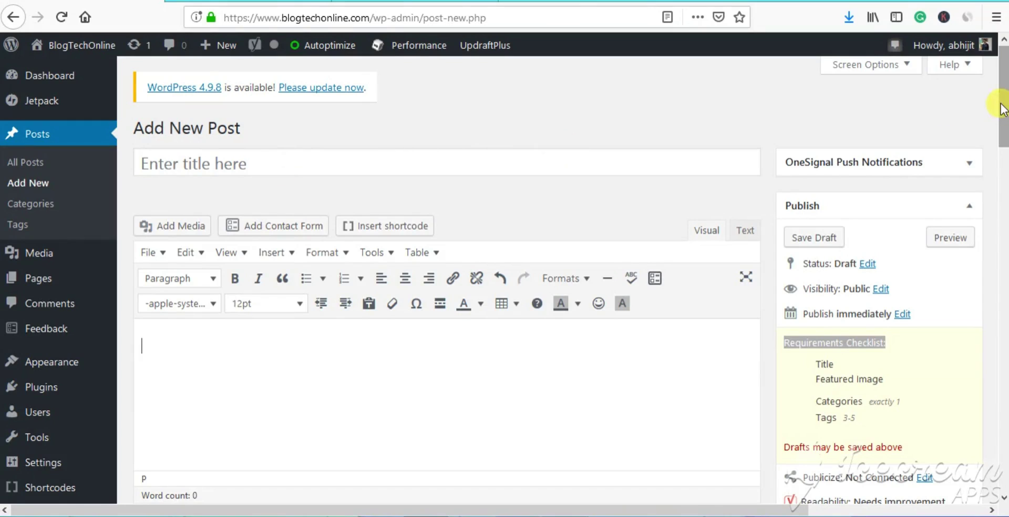
- Examine the Requirements Checklist in the Publish box of BlogTechOnline's new post editor, including its title, featured image, category and tag requirements
drag(1002, 108, 1002, 135)
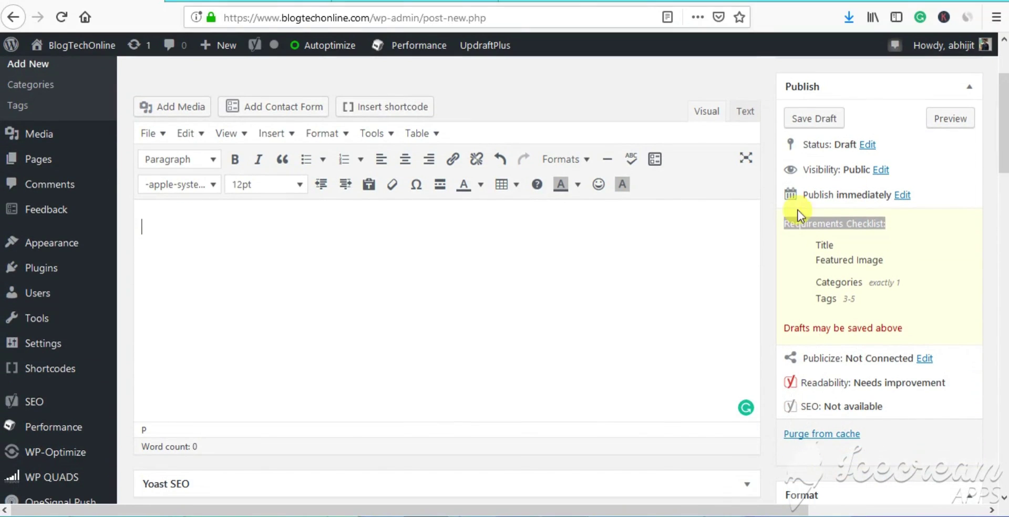
click(878, 238)
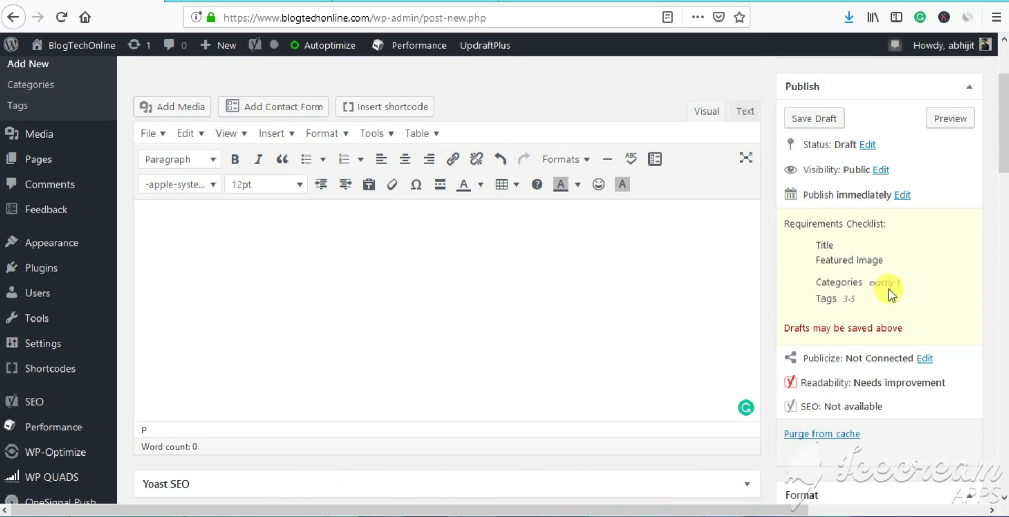
scroll(1003, 111, right, 1)
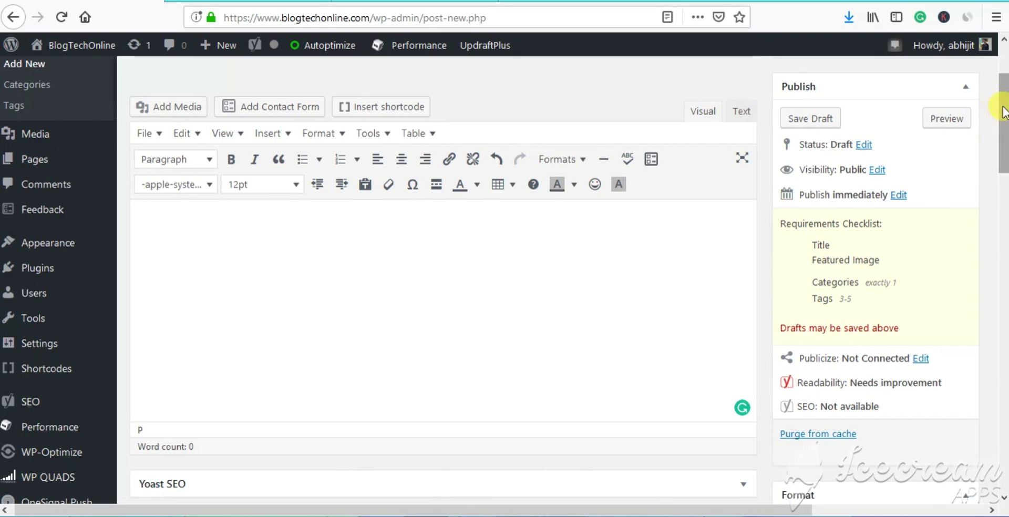
scroll(1004, 111, right, 1)
scroll(1004, 111, up, 1)
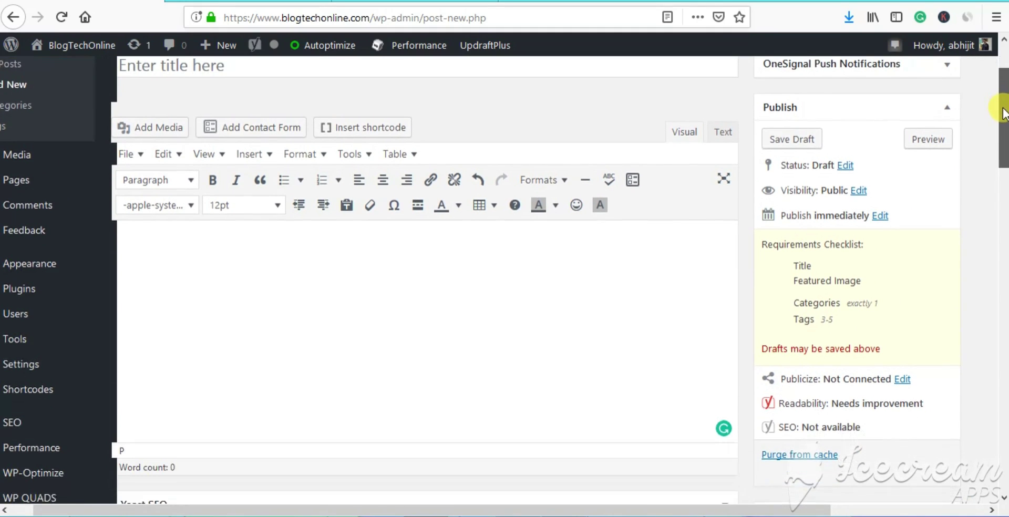
scroll(1004, 111, down, 1)
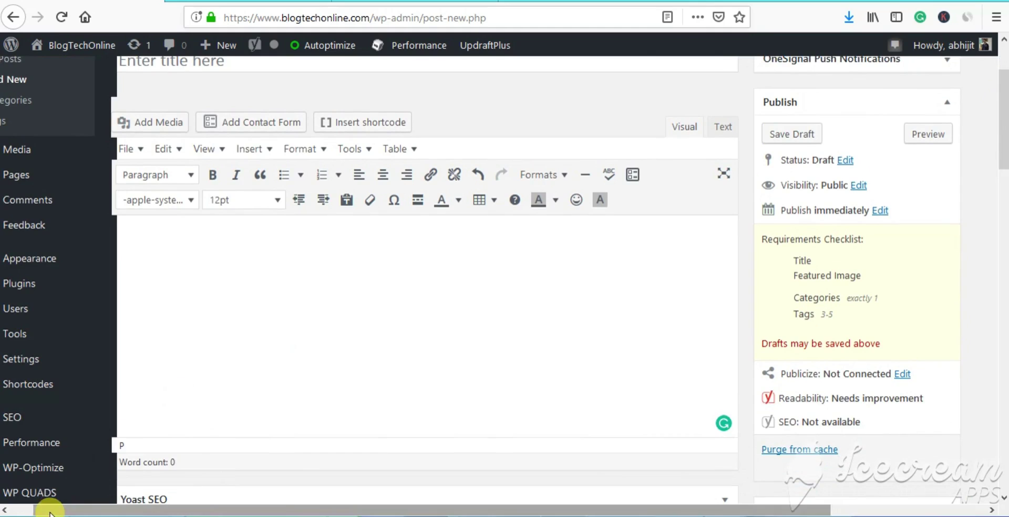
drag(49, 512, 11, 512)
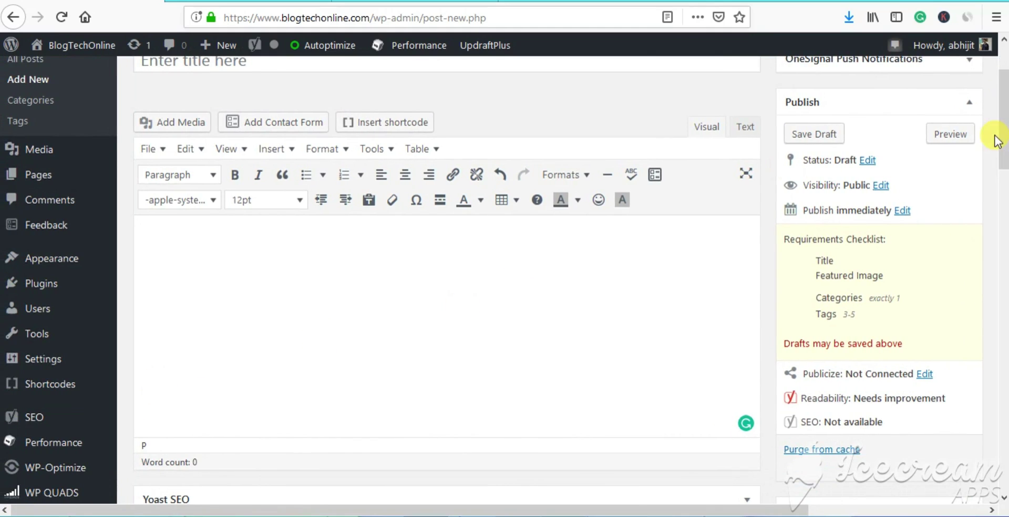
drag(997, 141, 1002, 132)
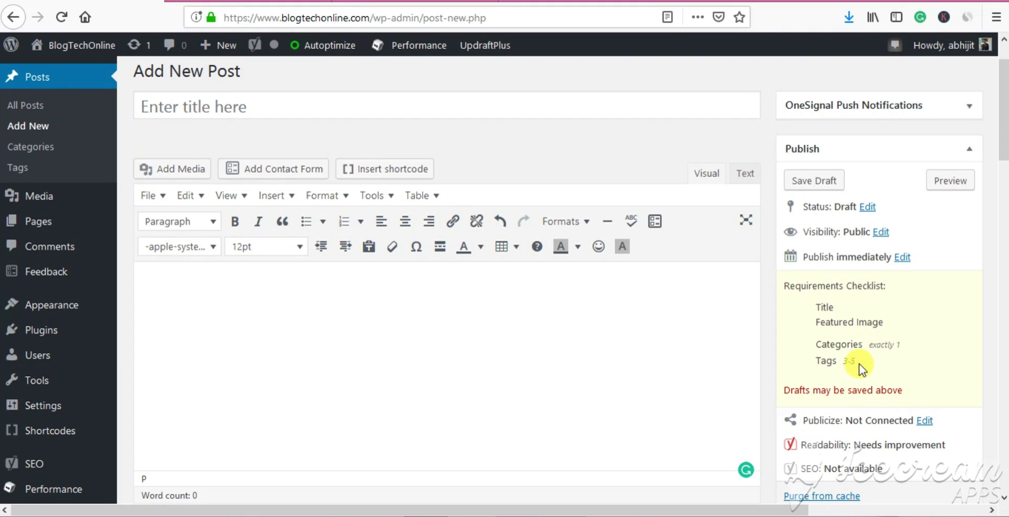
scroll(1001, 105, down, 3)
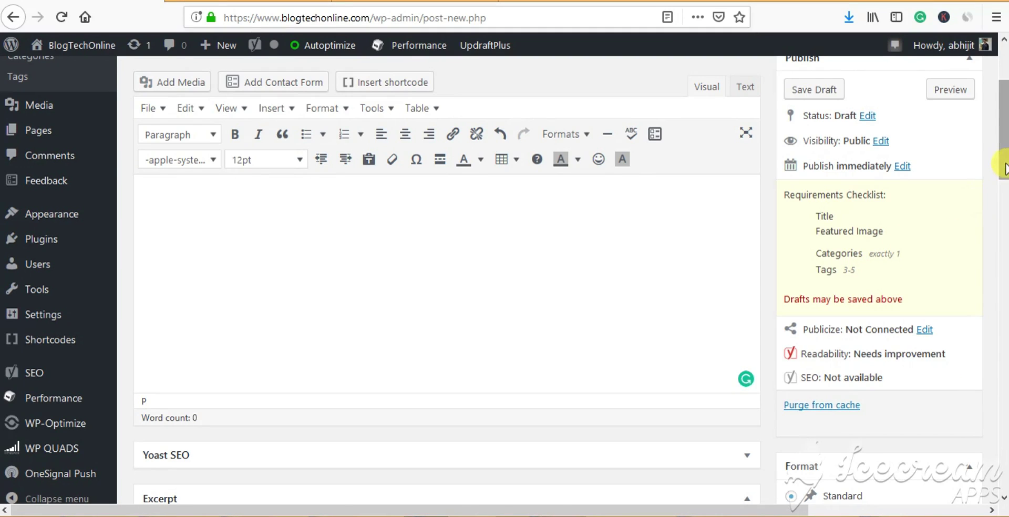
drag(1005, 168, 1005, 139)
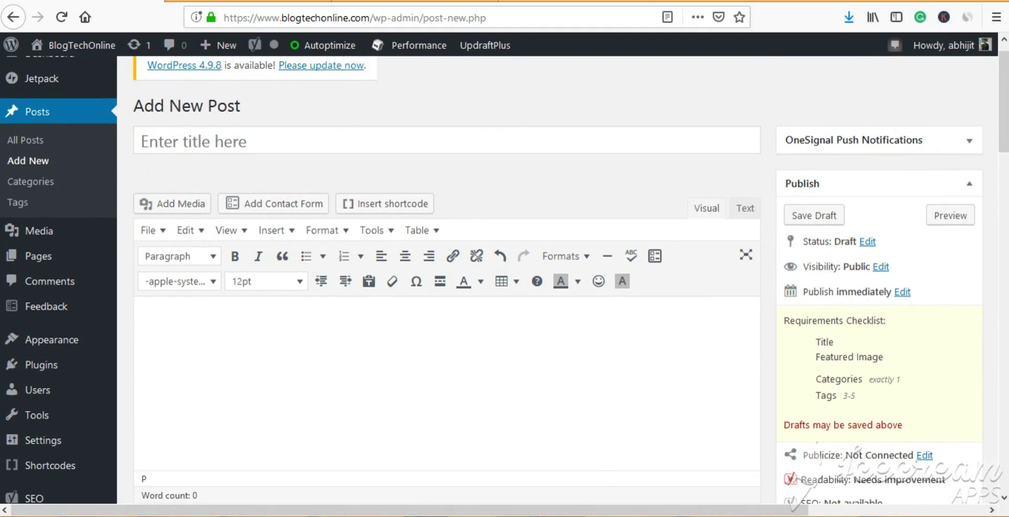
- Copy "What is Lorem Ipsum?" from JOB.txt in Notepad into the new WordPress post's title
mouse_move(517, 516)
click(518, 456)
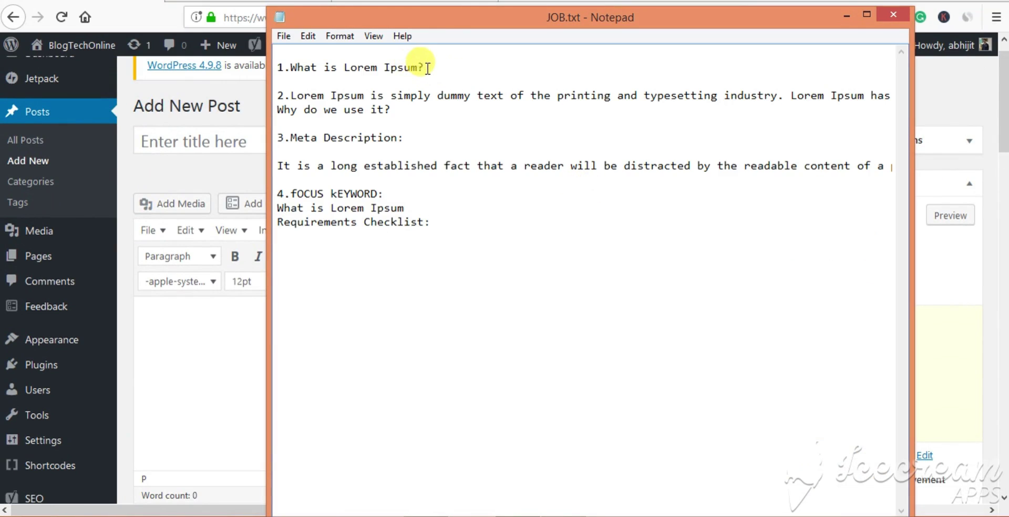
drag(423, 68, 297, 68)
key(ctrl+c)
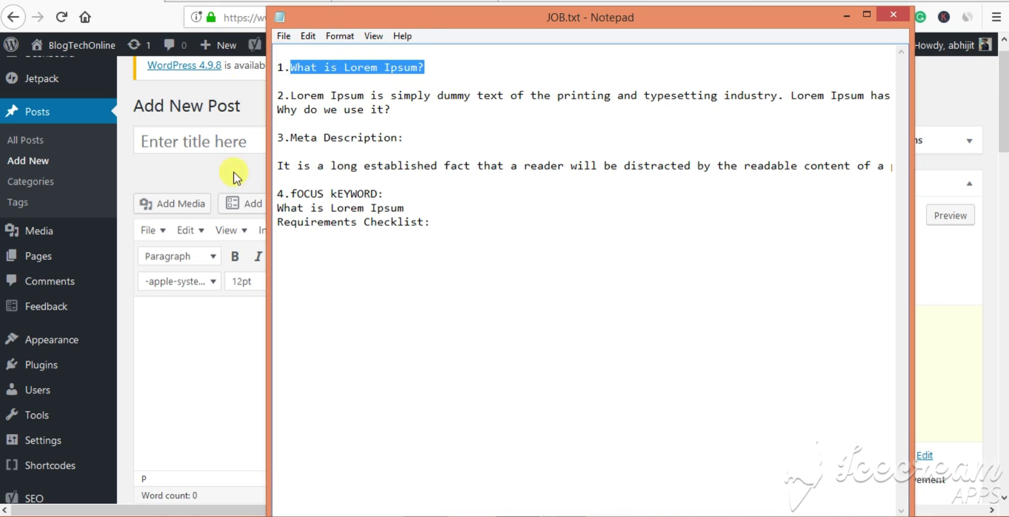
click(230, 141)
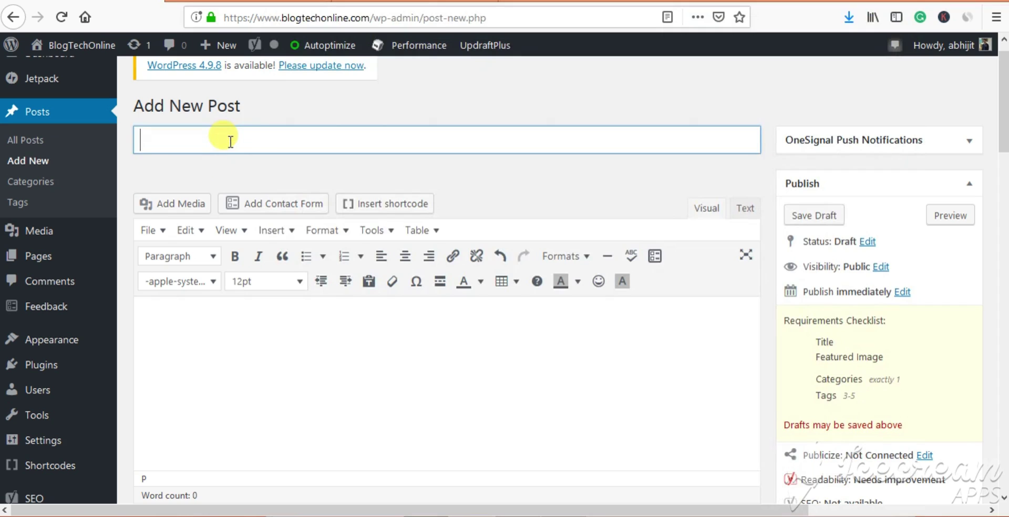
key(ctrl+v)
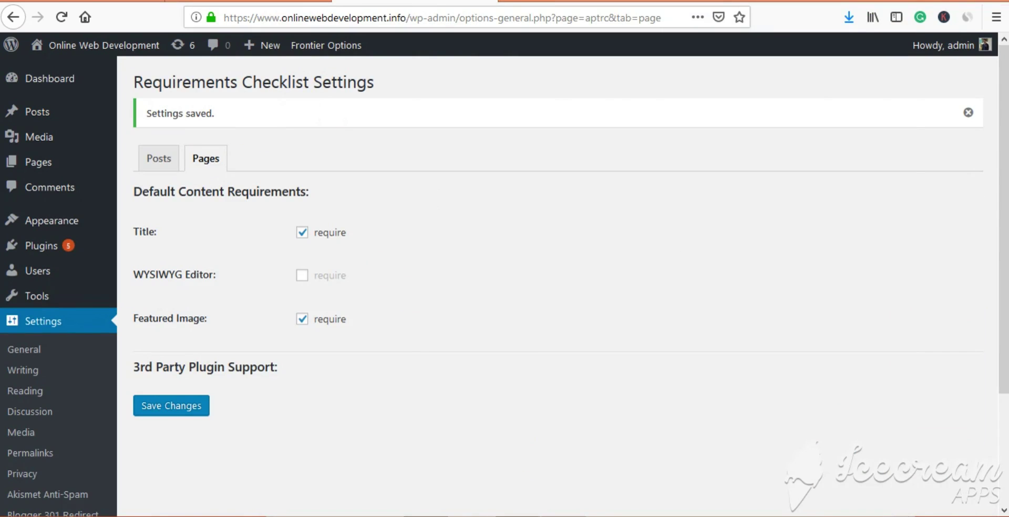
- Copy the second item's text, from "Lorem Ipsum is simply dummy text" through "Why do we use it?", from JOB.txt into the post body
click(521, 516)
drag(290, 96, 393, 116)
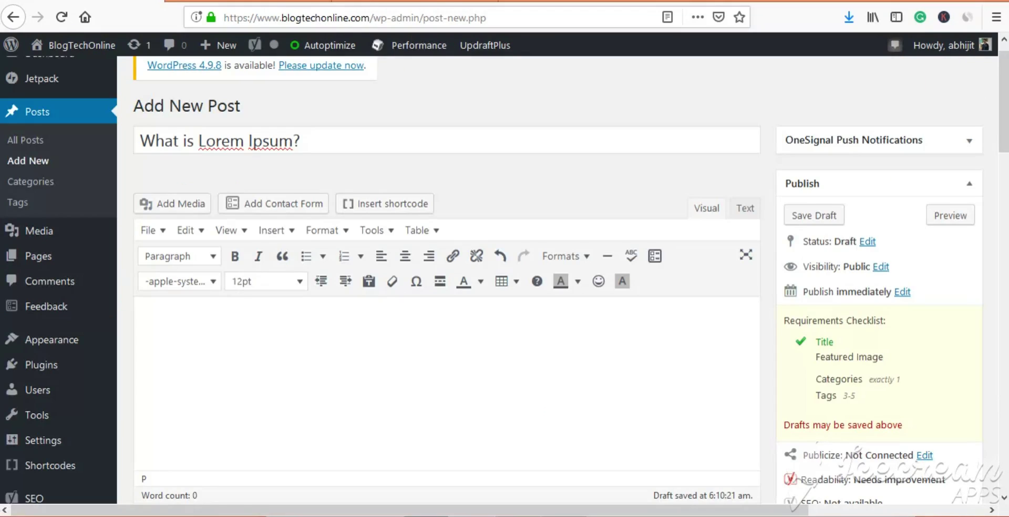
click(221, 322)
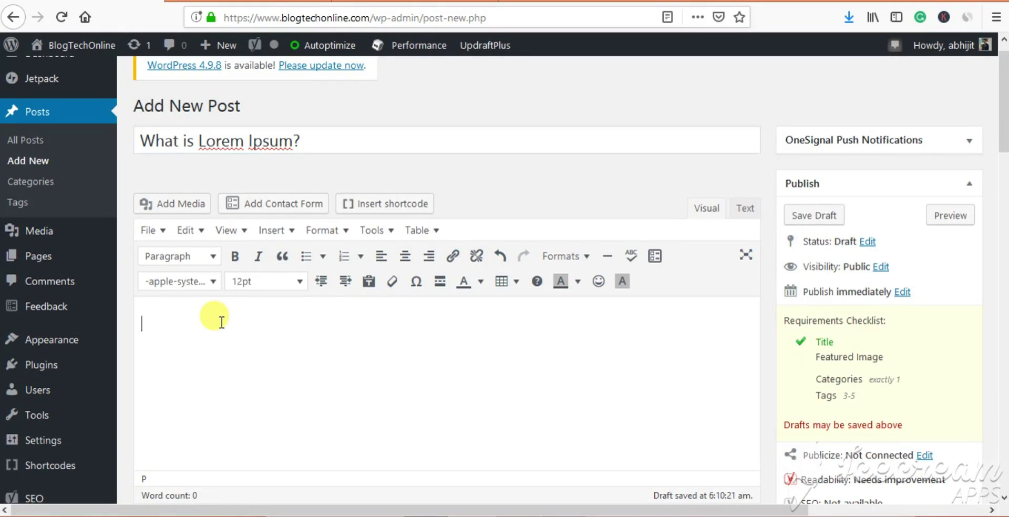
key(ctrl+v)
scroll(220, 322, down, 6)
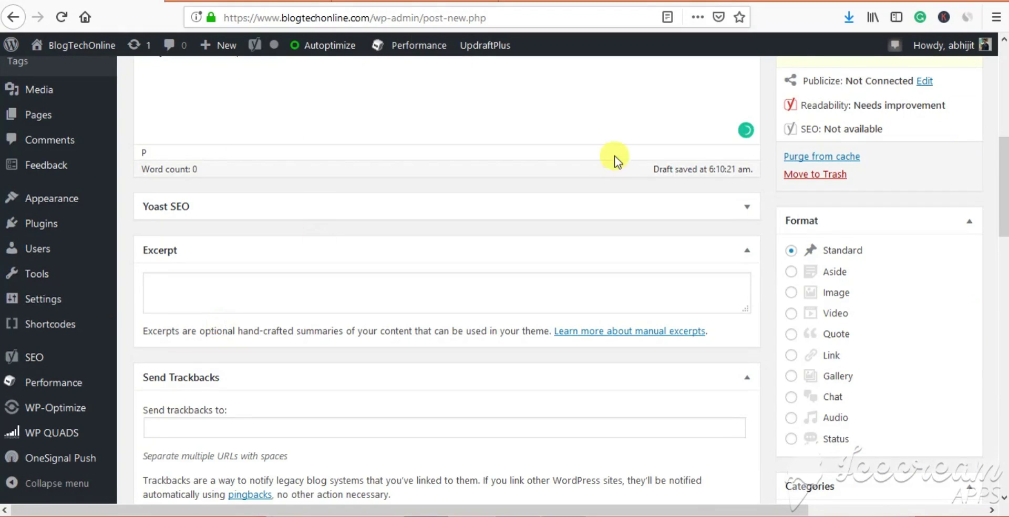
drag(1004, 173, 1005, 78)
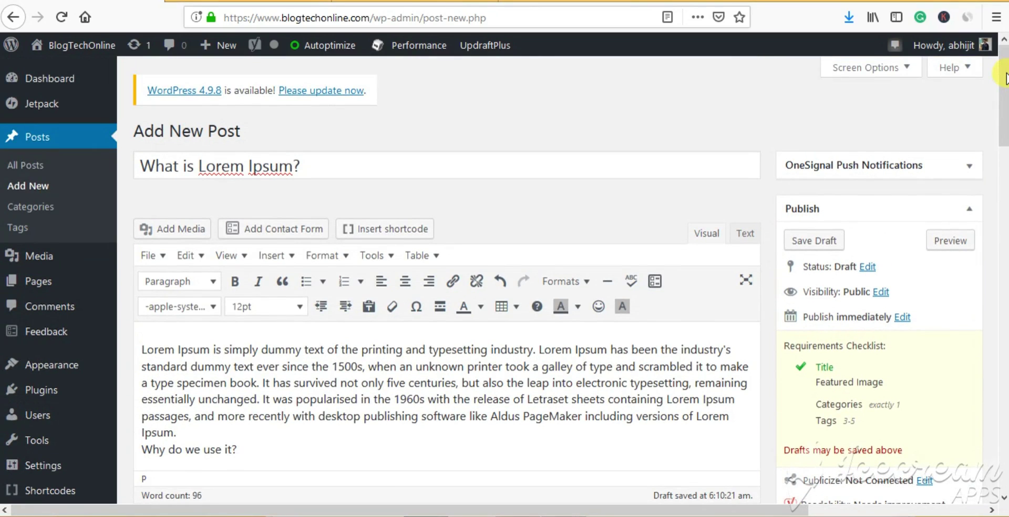
- Expand the post's Yoast SEO section and open its snippet for editing
scroll(1004, 74, down, 1)
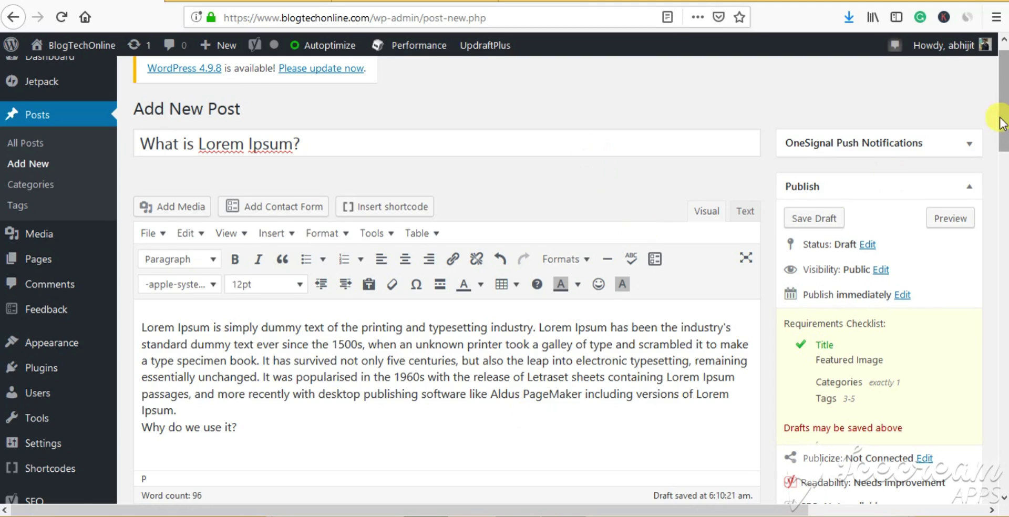
scroll(1003, 129, down, 6)
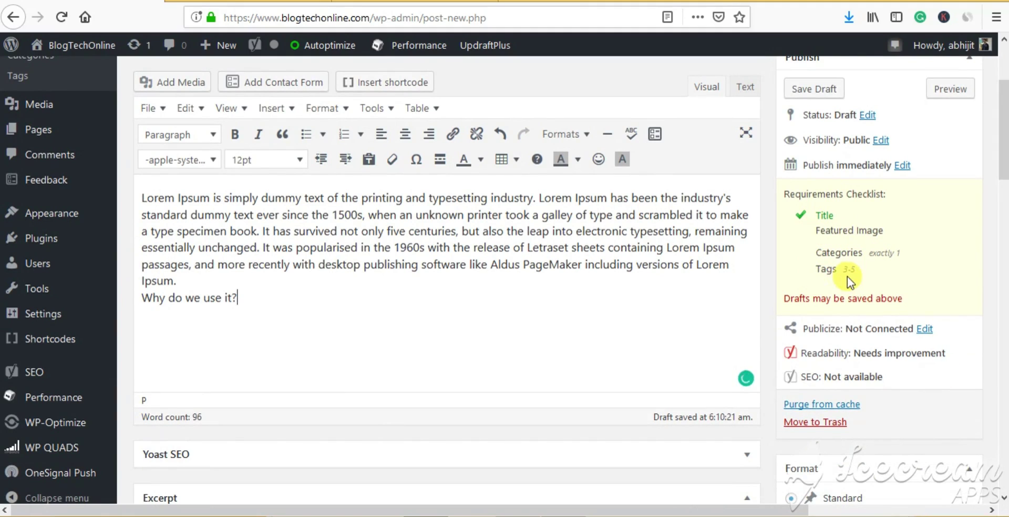
drag(1003, 112, 1001, 162)
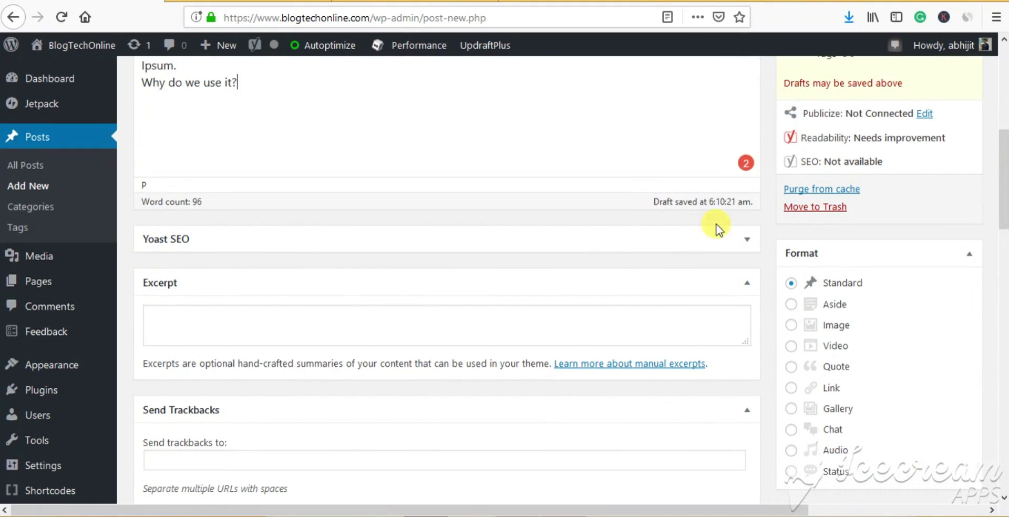
click(746, 241)
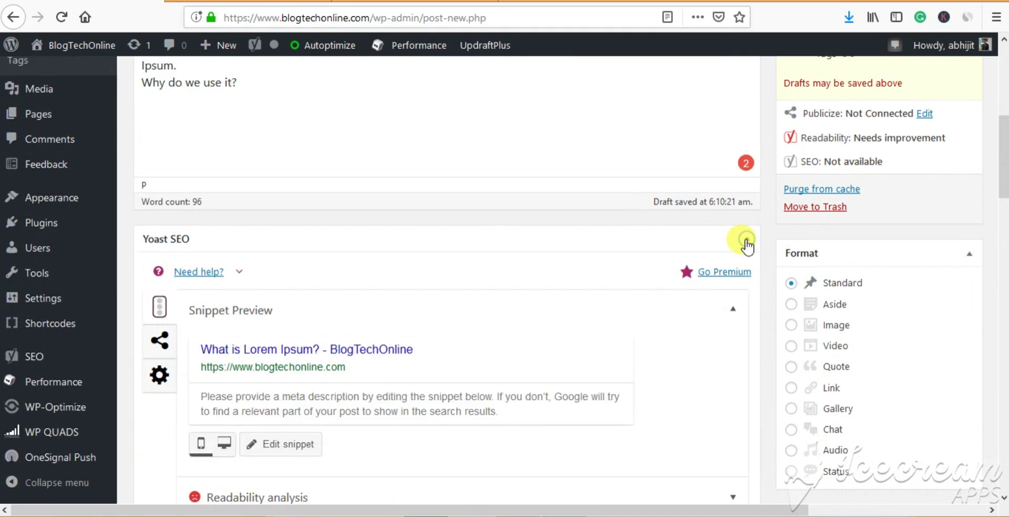
drag(1000, 164, 1001, 201)
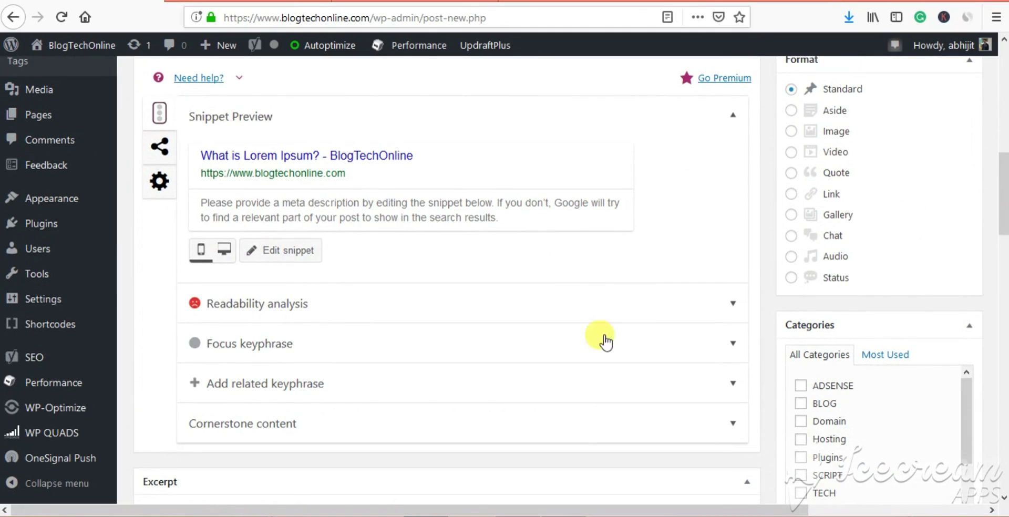
click(282, 252)
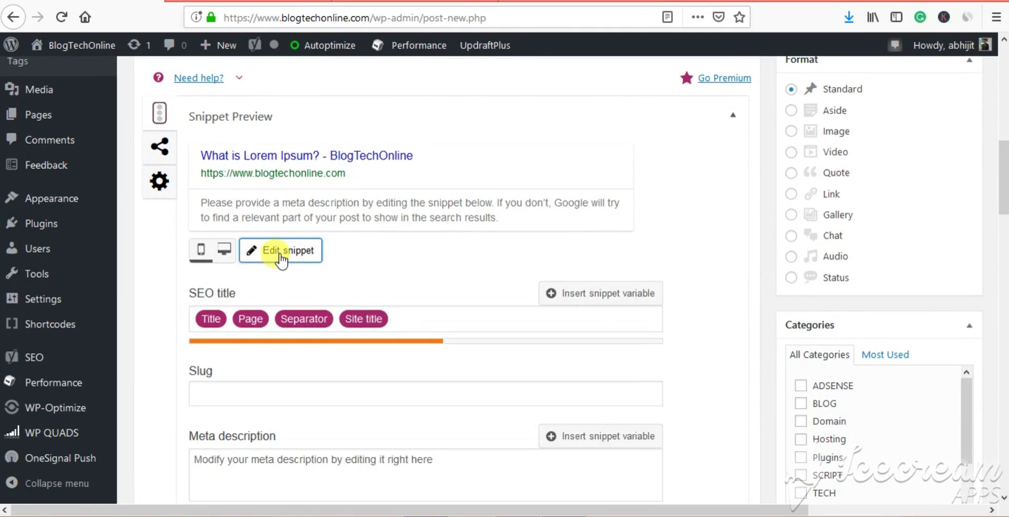
drag(1003, 191, 1002, 208)
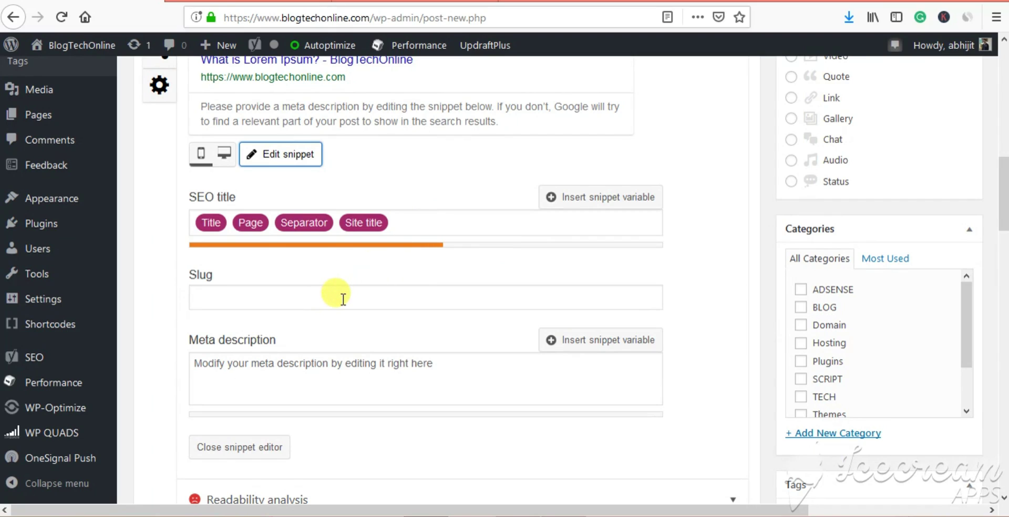
- Copy "What is Lorem Ipsum" without the question mark from the post title into the snippet's slug
click(252, 294)
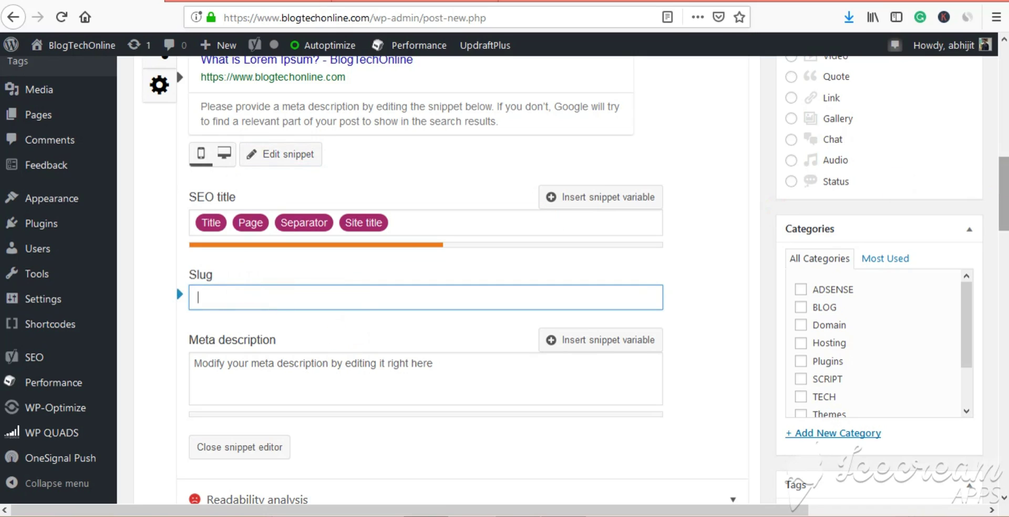
drag(1004, 179, 1002, 79)
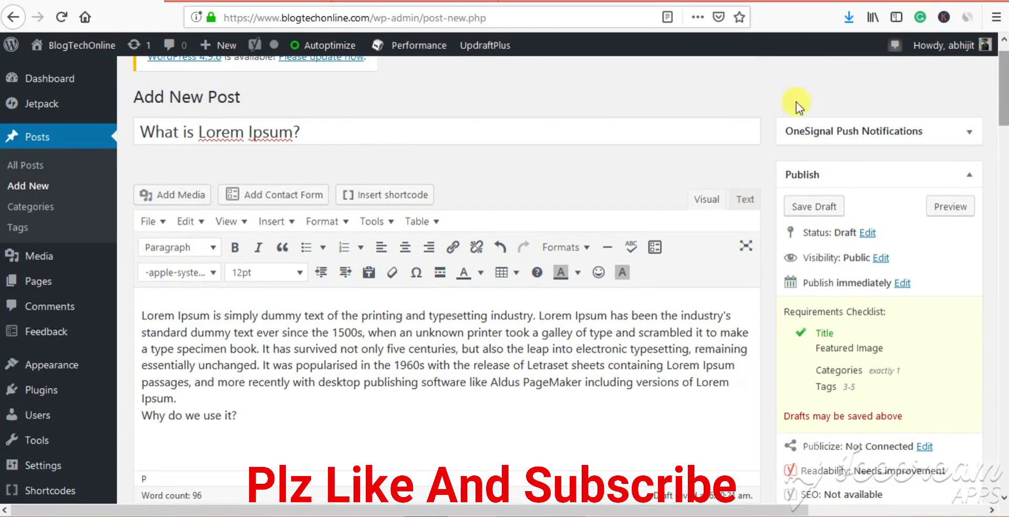
drag(292, 132, 93, 129)
key(ctrl+c)
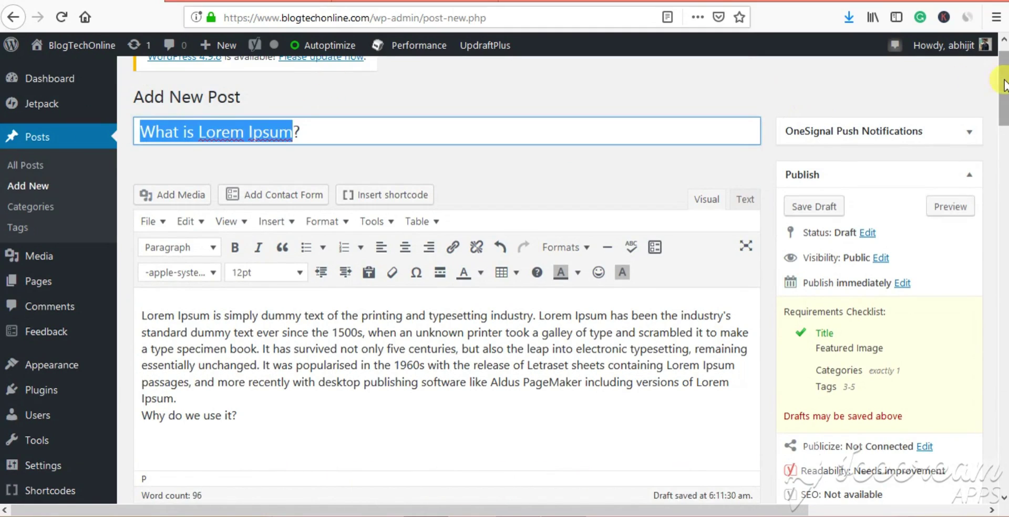
drag(1002, 90, 1002, 206)
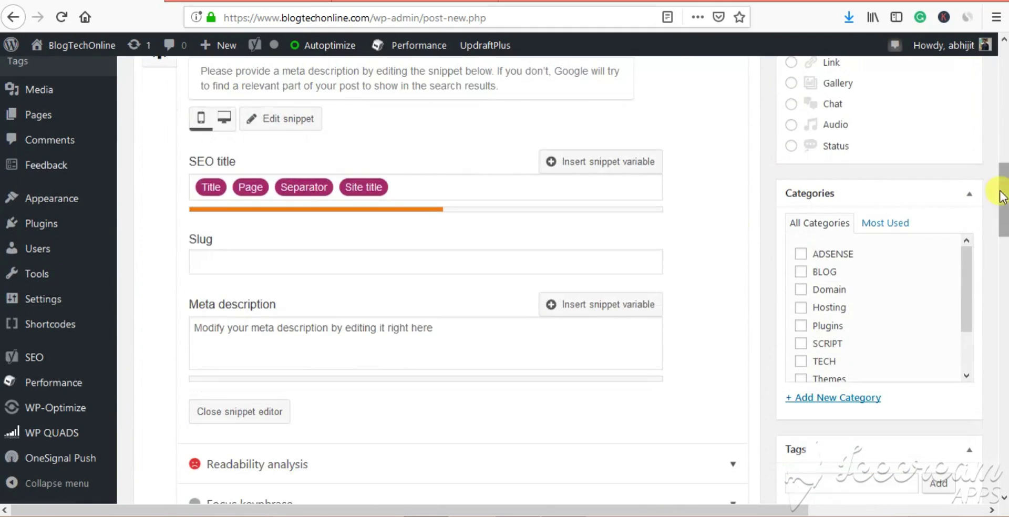
click(530, 259)
key(ctrl+v)
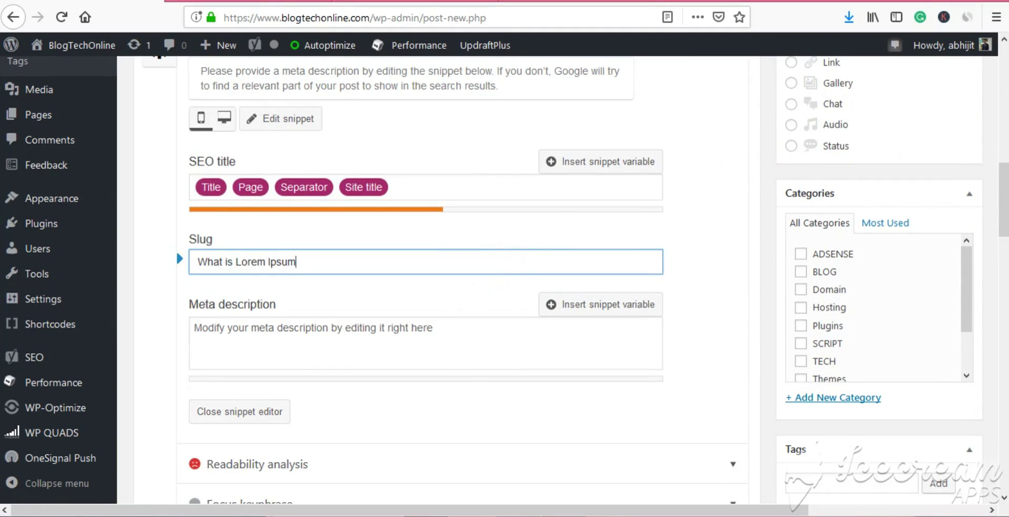
scroll(1001, 184, up, 1)
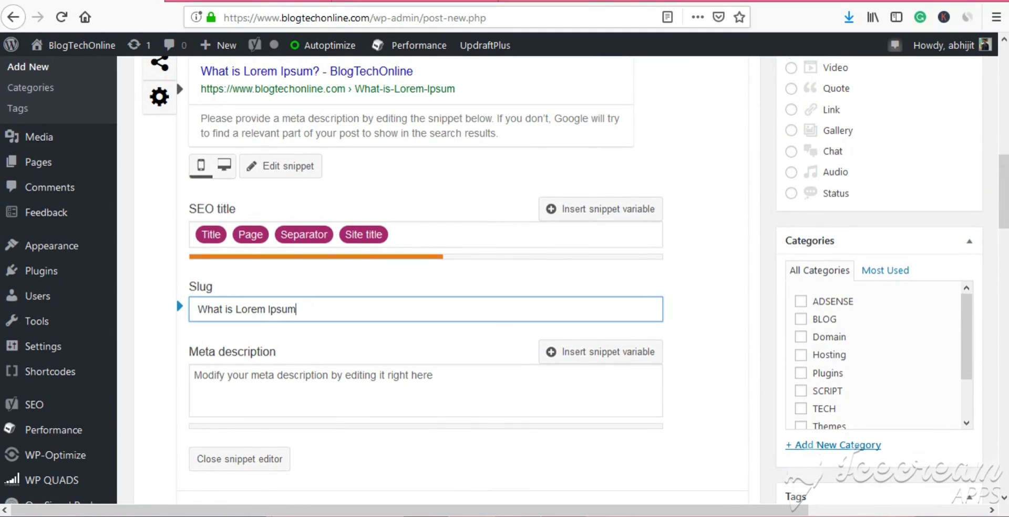
- Copy the meta description paragraph starting "It is a long established fact" from JOB.txt in Notepad into the snippet's meta description
key(alt+Tab)
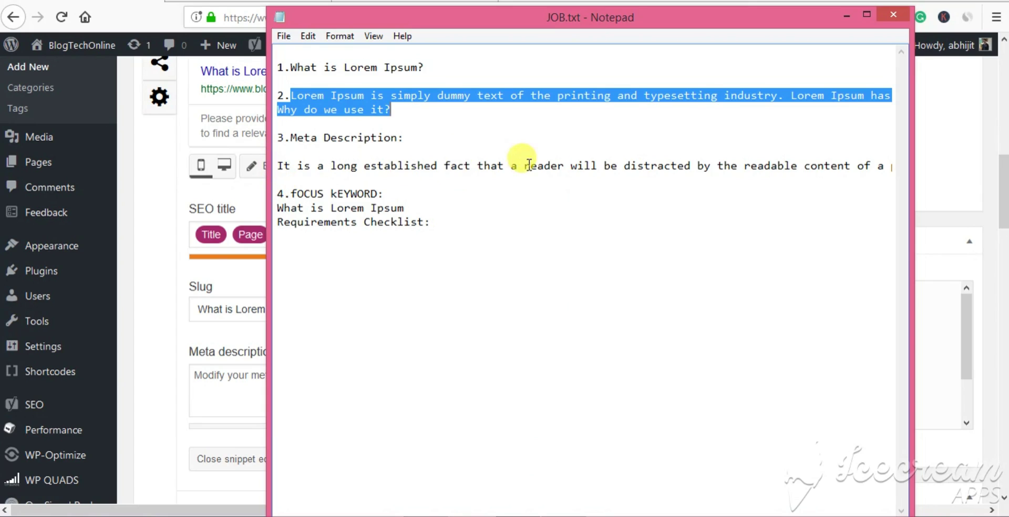
drag(277, 167, 869, 185)
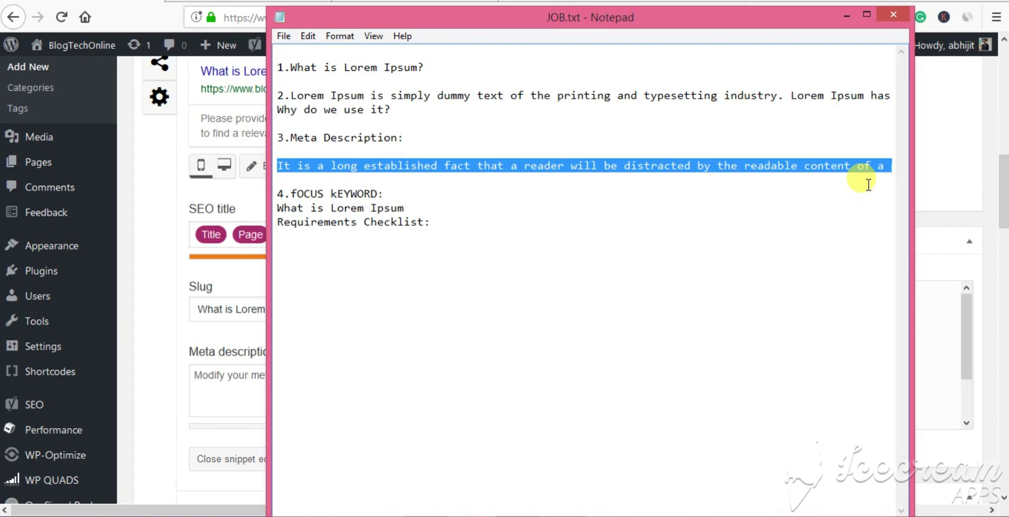
click(158, 347)
click(254, 376)
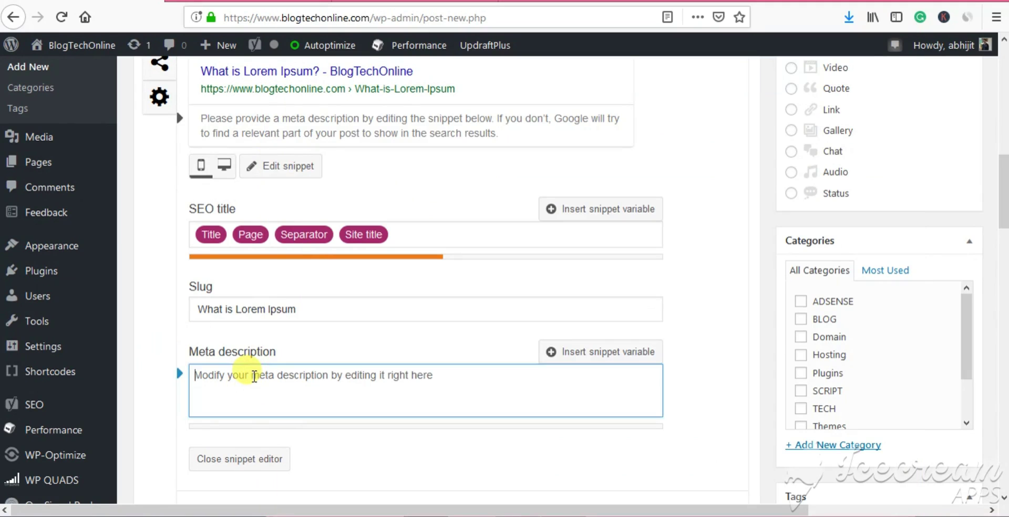
text(It is a long established fact that a reader will be distracted by the readable content of a page when looking at its layout. The point of using Lorem Ipsum is that it has a more-or-less normal distribution of letters, as opposed to using 'Content here, content here', making it look like readable English. Many desktop publishing packages and web page editors now use Lorem Ipsum as their default model text, and a search for 'lorem ipsum' will uncover many web sites still in their infancy. Various versions have evolved over the years, sometimes by accident, sometimes on purpose (injected humour and the like).)
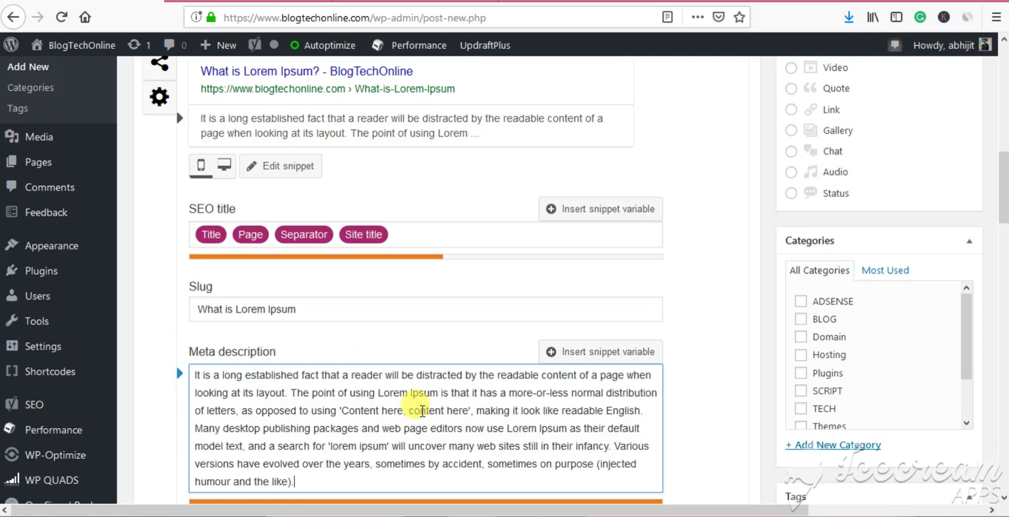
- Shorten the meta description by deleting everything after "The point of using Lorem Ipsum is that it has"
drag(410, 413, 528, 476)
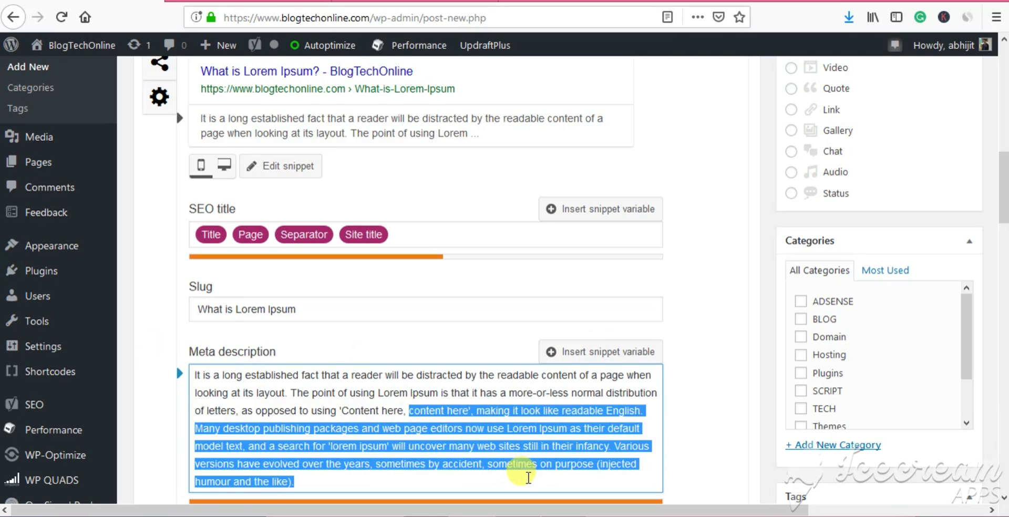
key(BackSpace)
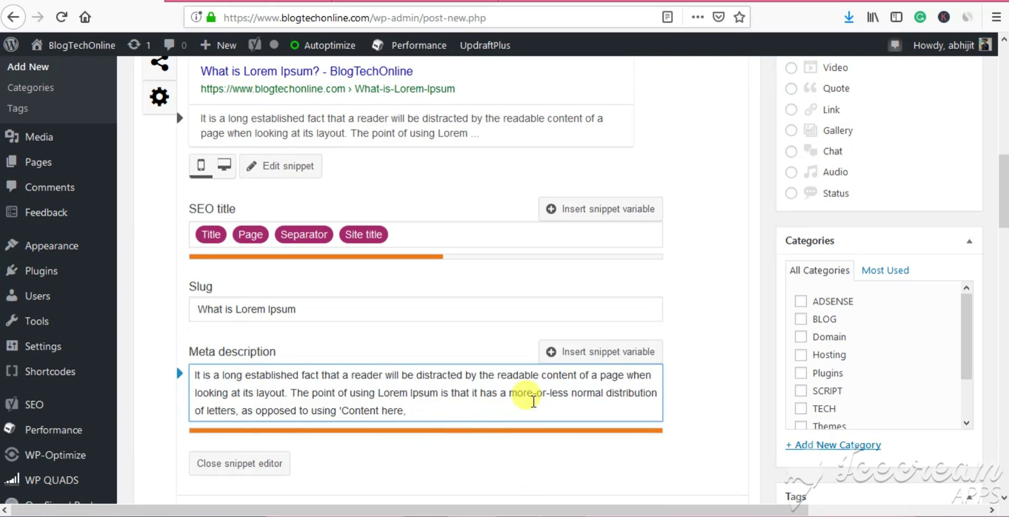
drag(236, 411, 421, 409)
key(BackSpace)
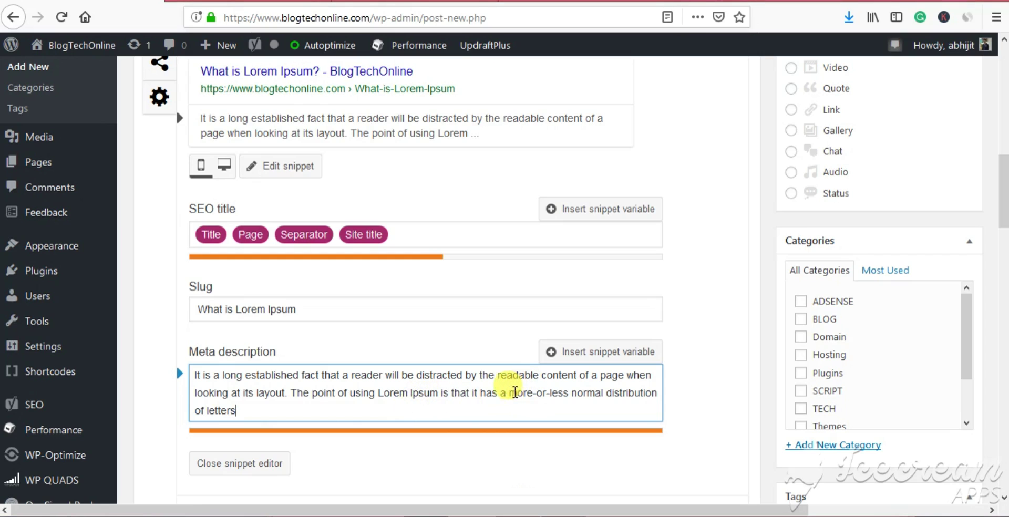
drag(501, 393, 543, 410)
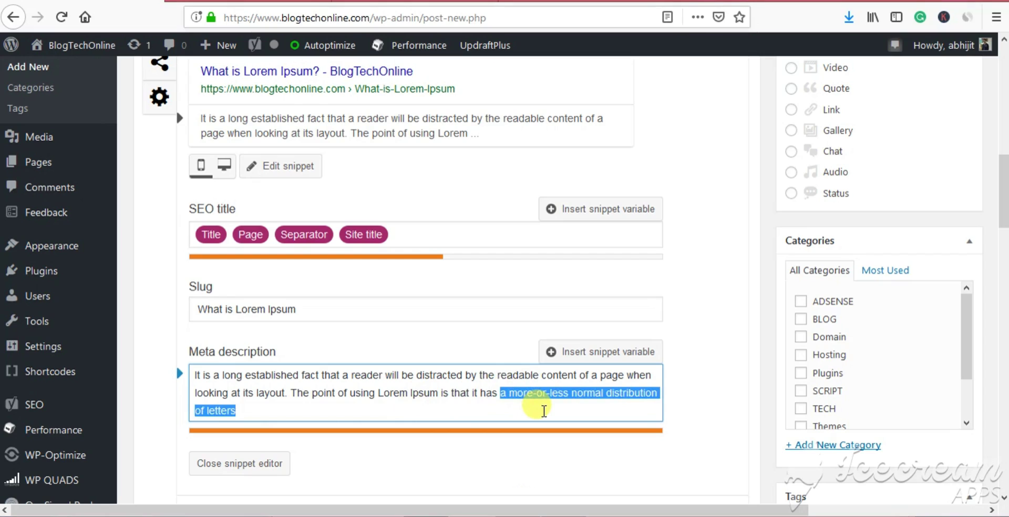
key(BackSpace)
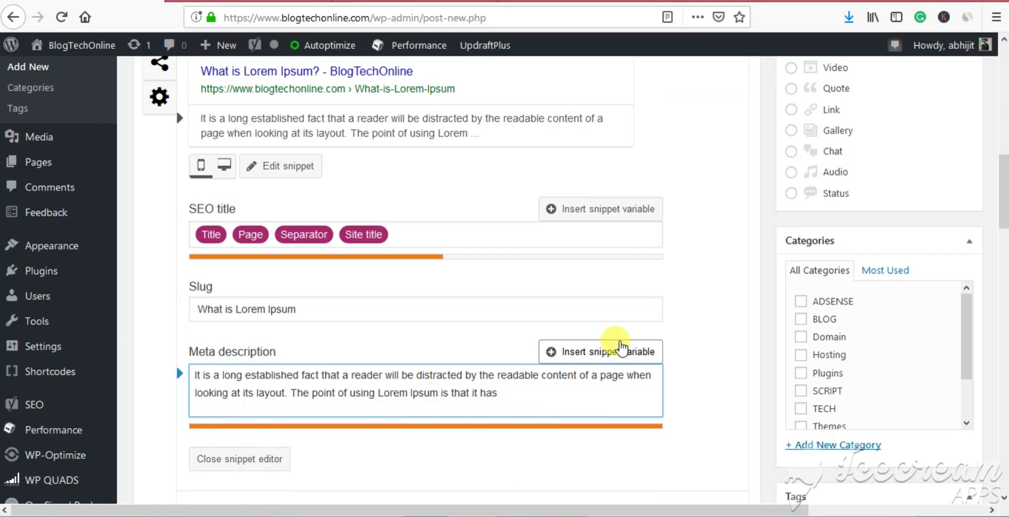
- Copy "What is Lorem Ipsum" from the snippet's slug into the Yoast SEO focus keyphrase
drag(1005, 203, 1004, 221)
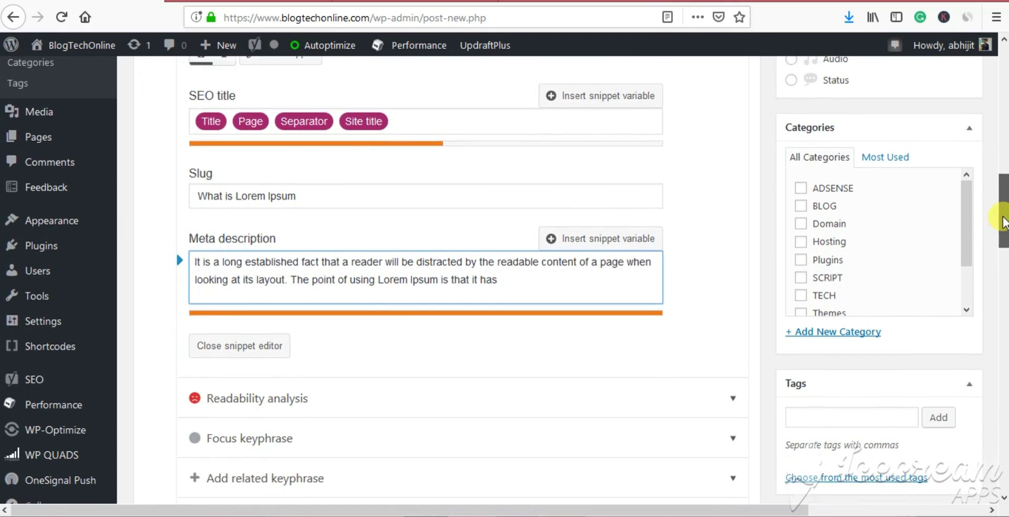
click(361, 193)
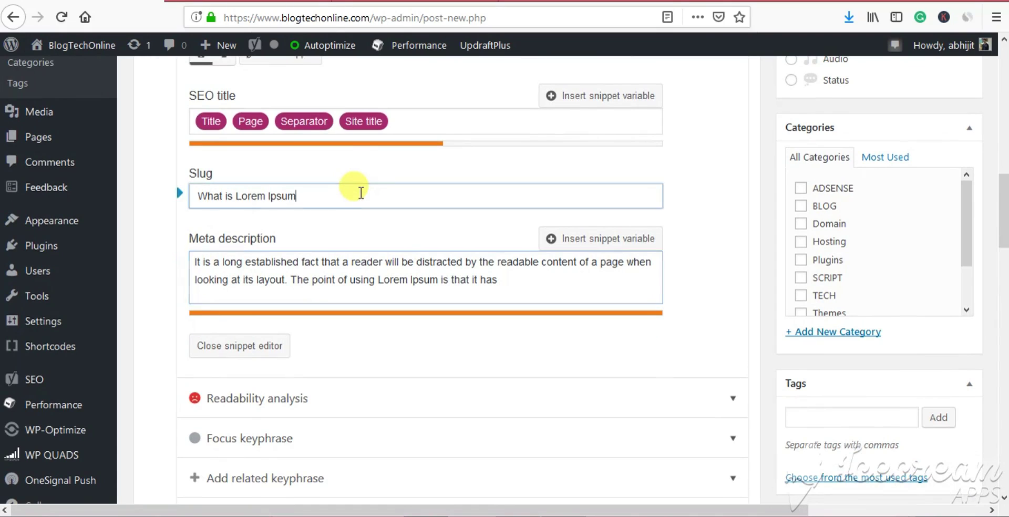
key(ctrl+a)
key(ctrl+c)
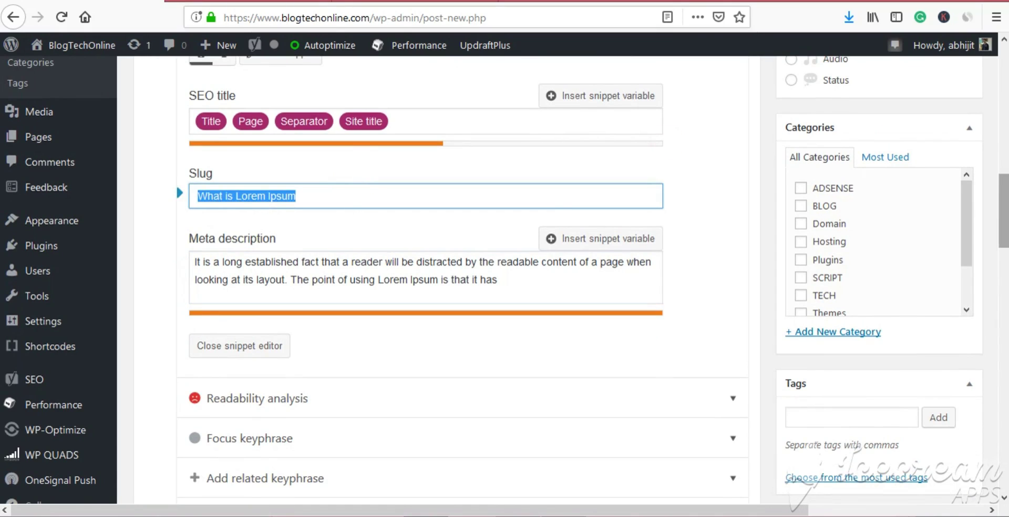
drag(1004, 216, 1003, 241)
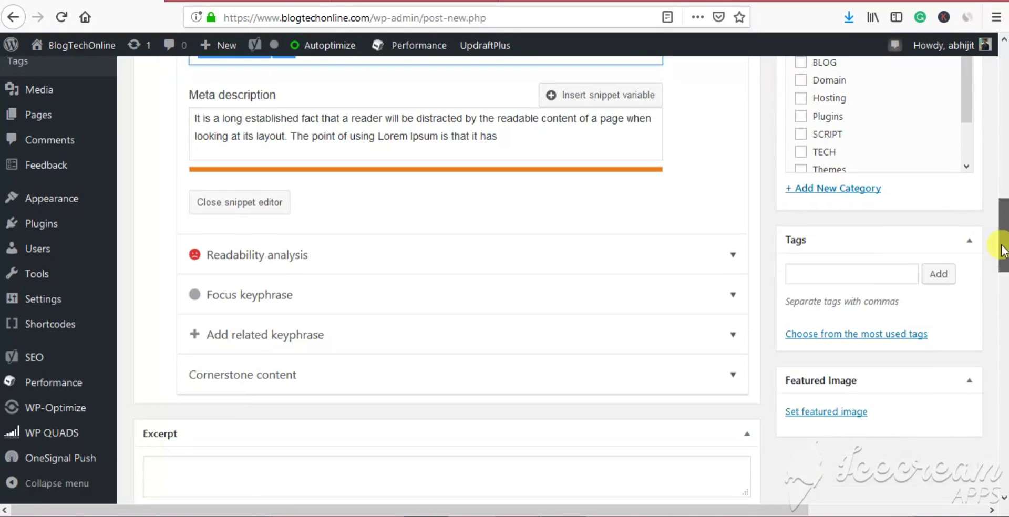
click(572, 301)
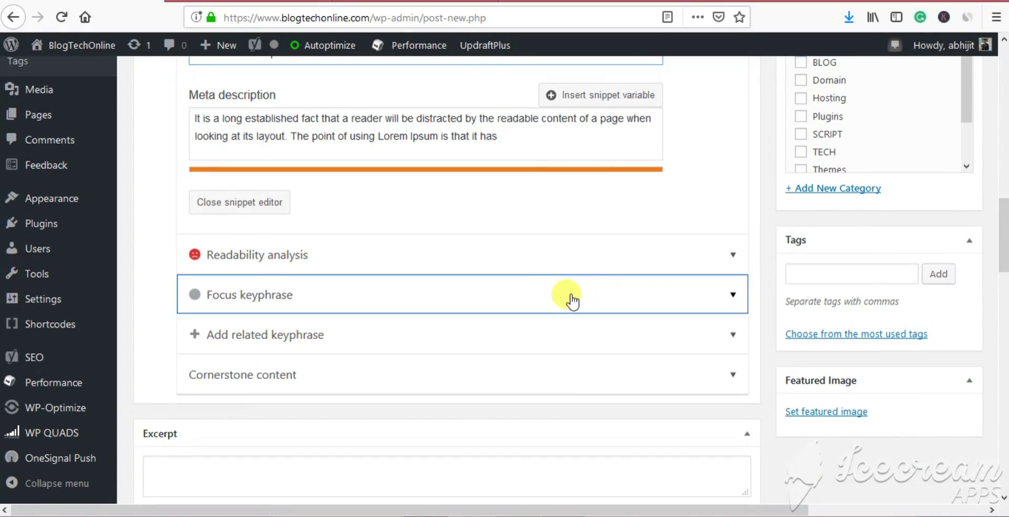
click(489, 344)
key(ctrl+v)
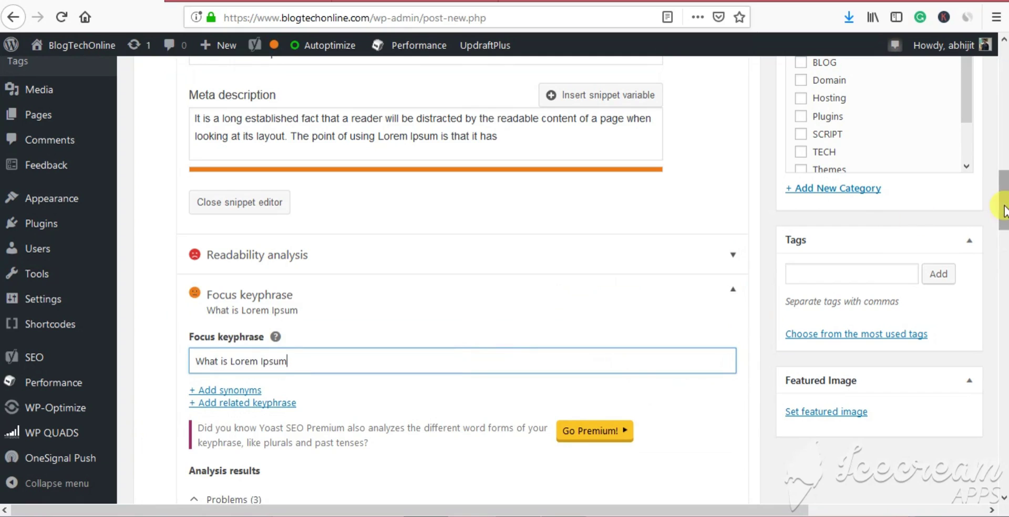
- Add "What is Lorem Ipsum" as a tag on the post
scroll(1004, 211, up, 1)
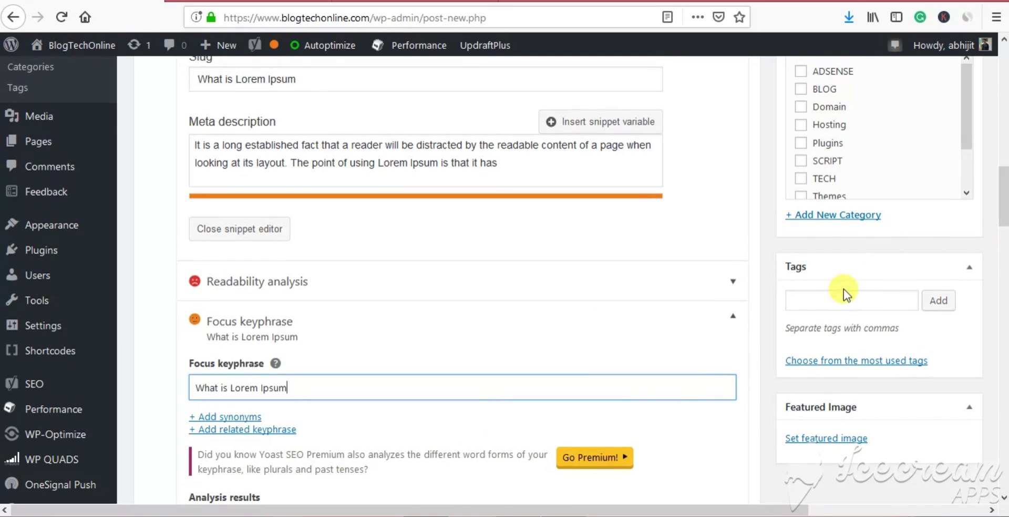
click(841, 298)
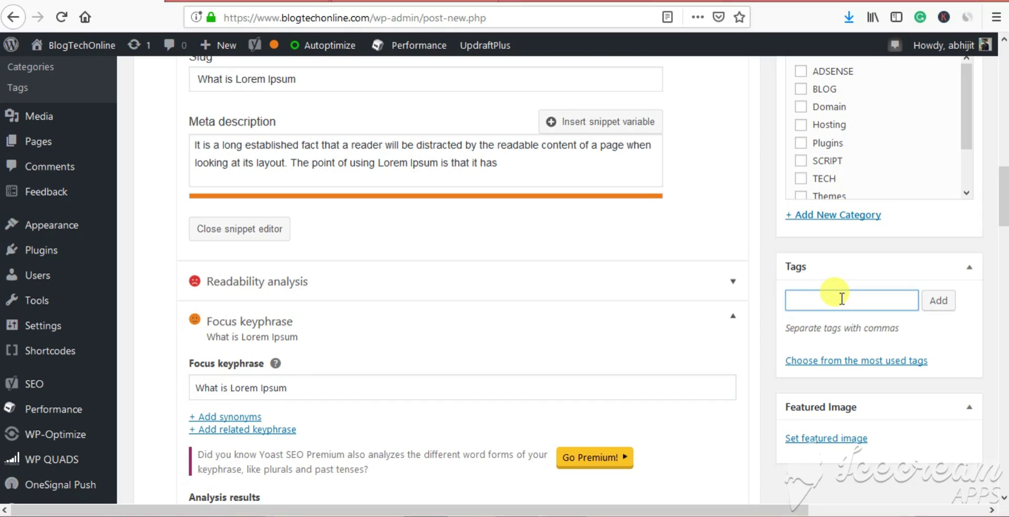
key(ctrl+v)
click(943, 303)
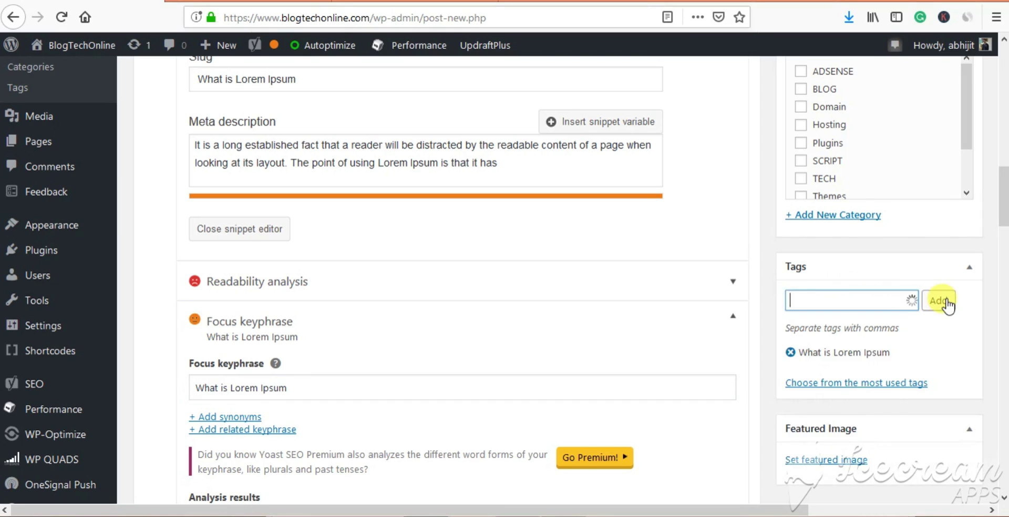
- Try to add the same "What is Lorem Ipsum" tag two more times
key(ctrl+v)
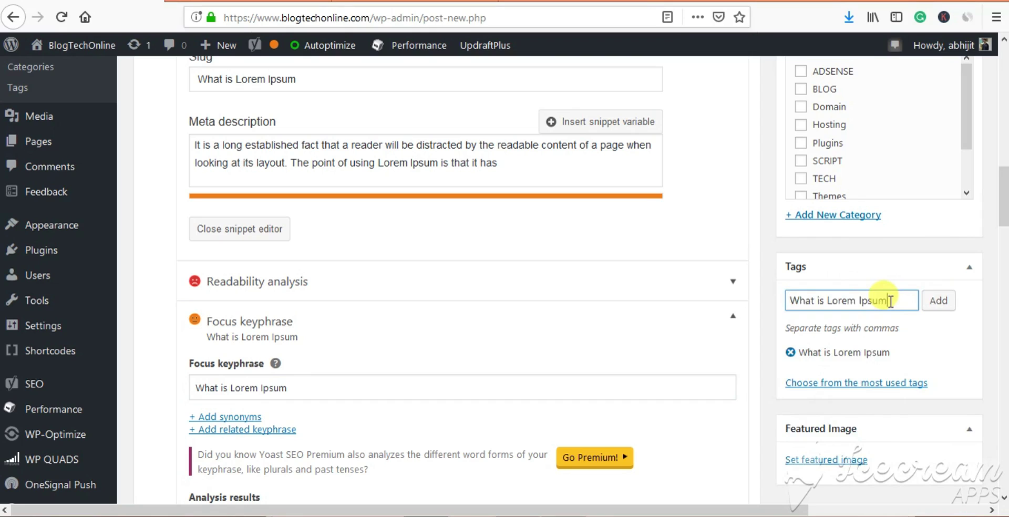
click(939, 301)
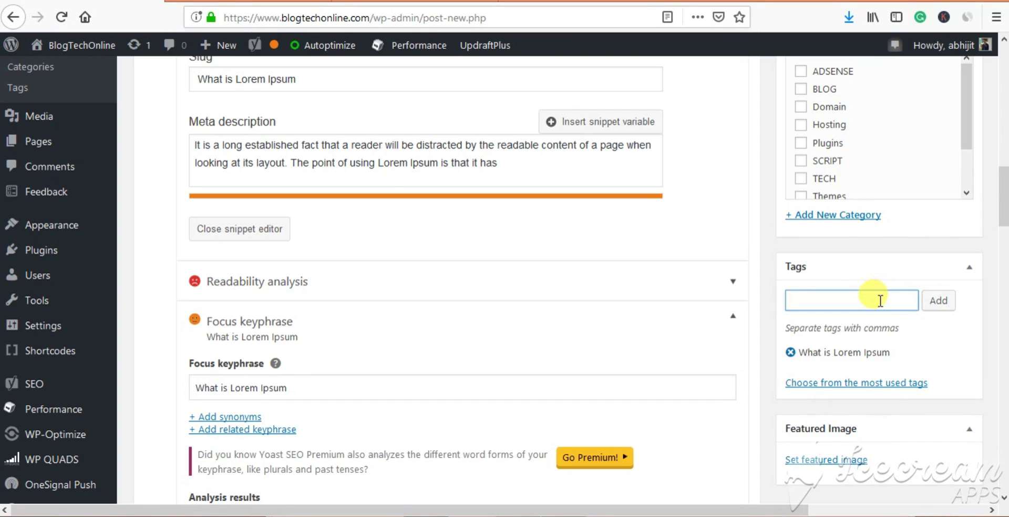
key(ctrl+v)
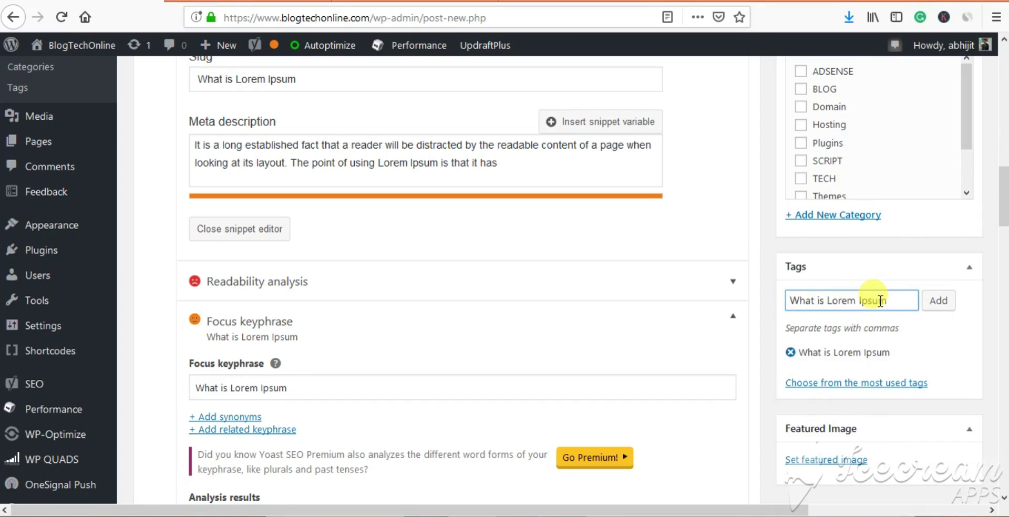
click(934, 305)
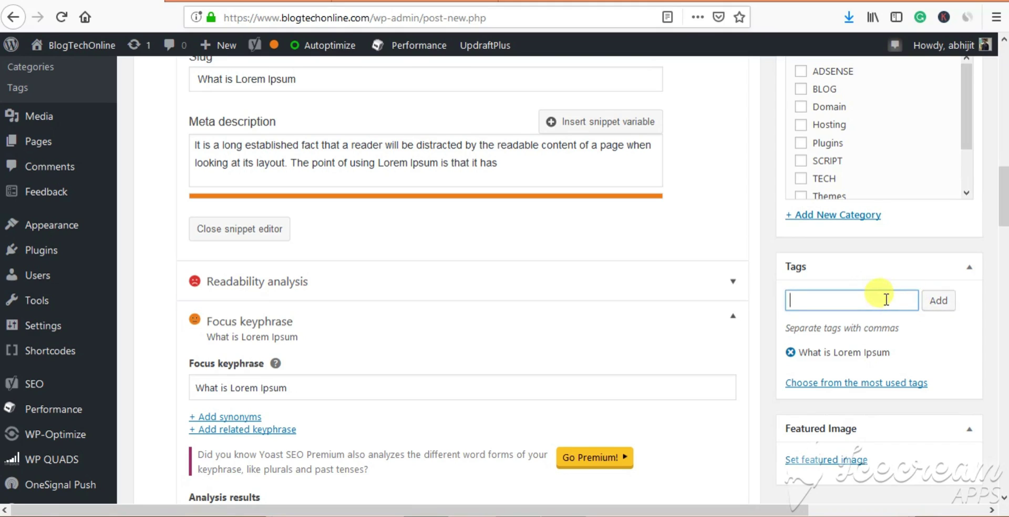
- Add two shortened variants of the phrase, "What is Lorem" and "Lorem Ipsum", as further post tags
key(ctrl+v)
drag(888, 300, 856, 301)
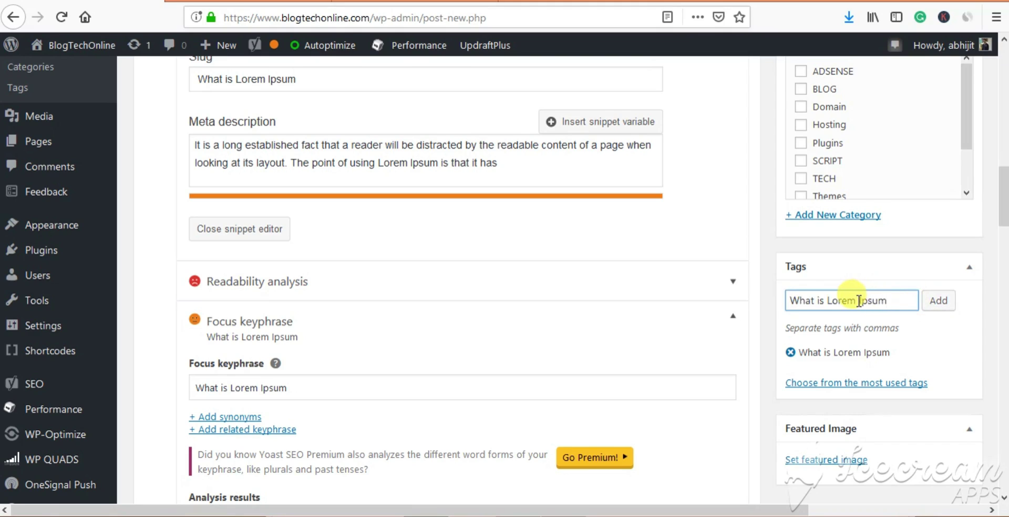
key(BackSpace)
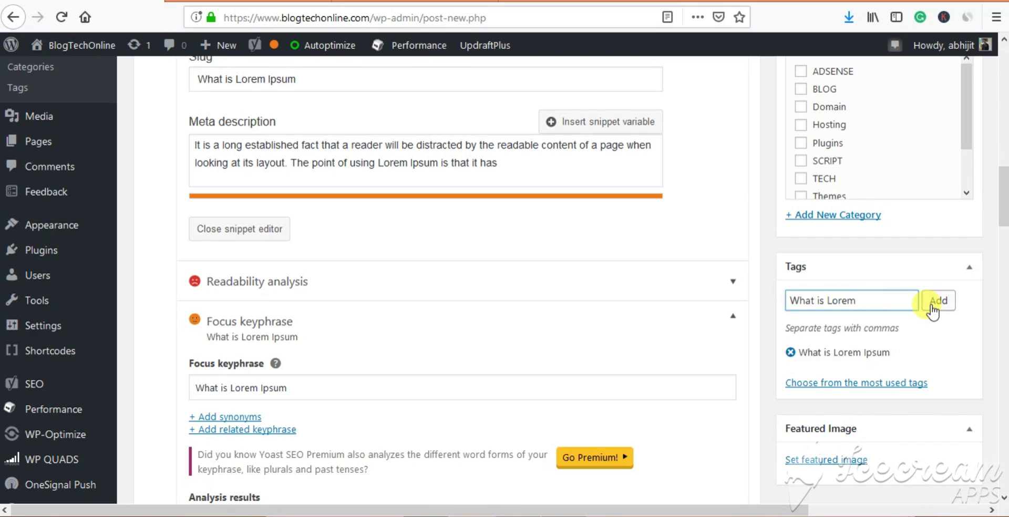
click(932, 307)
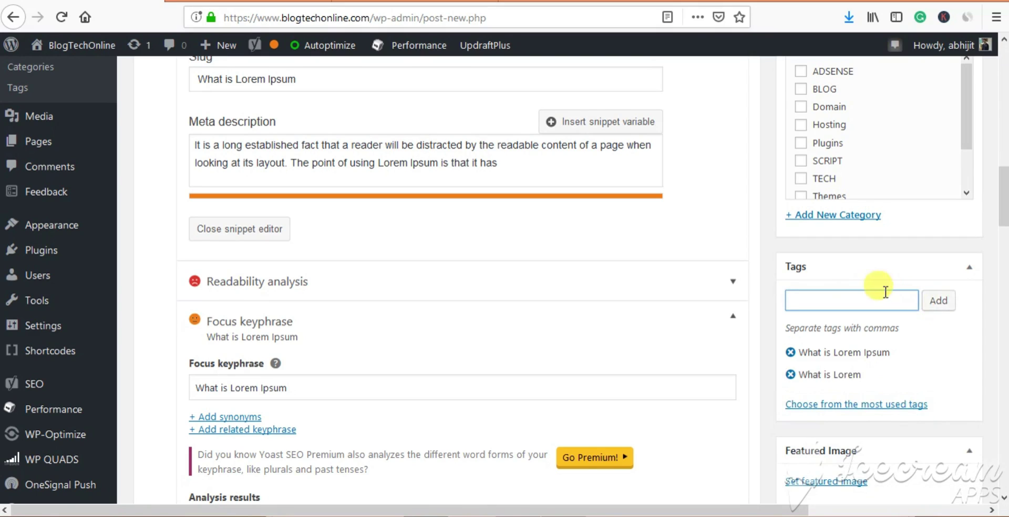
key(ctrl+v)
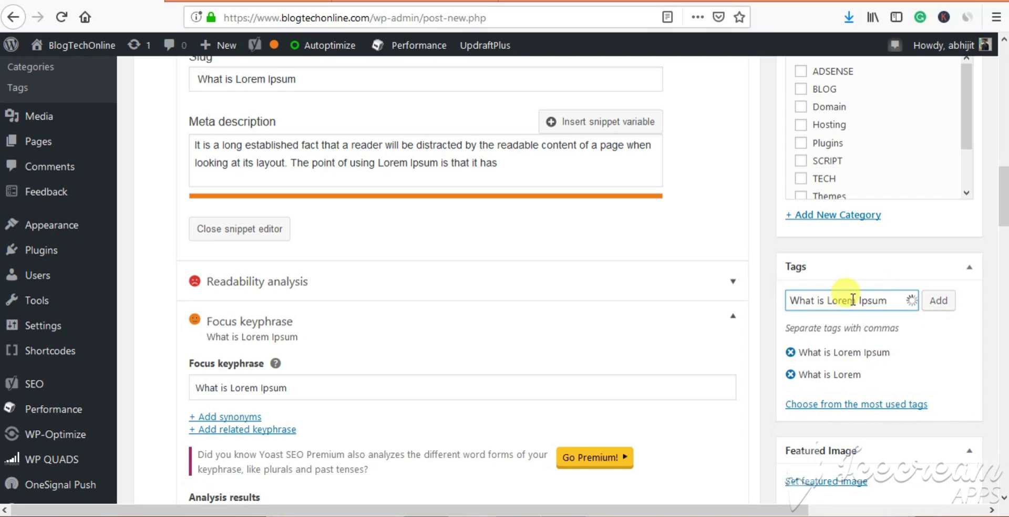
drag(825, 300, 782, 300)
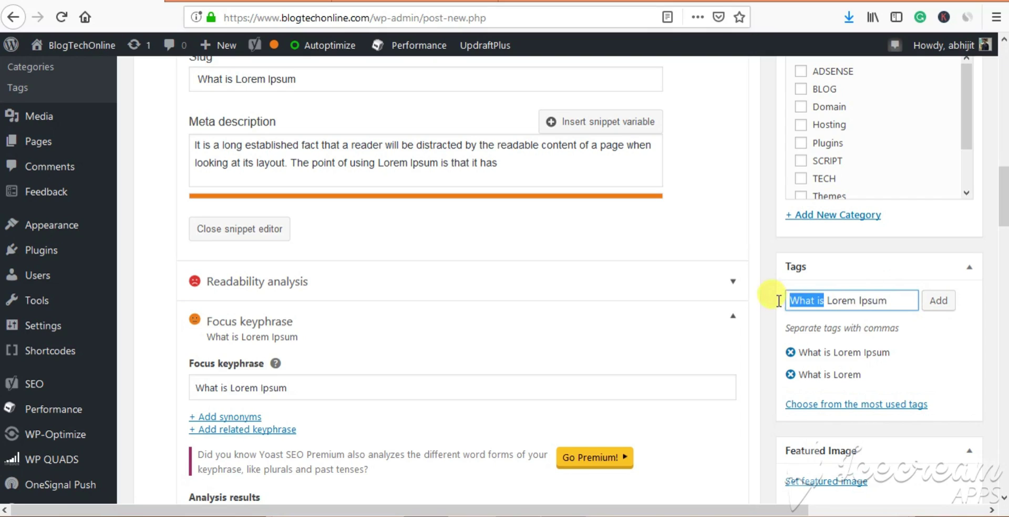
key(BackSpace)
click(933, 309)
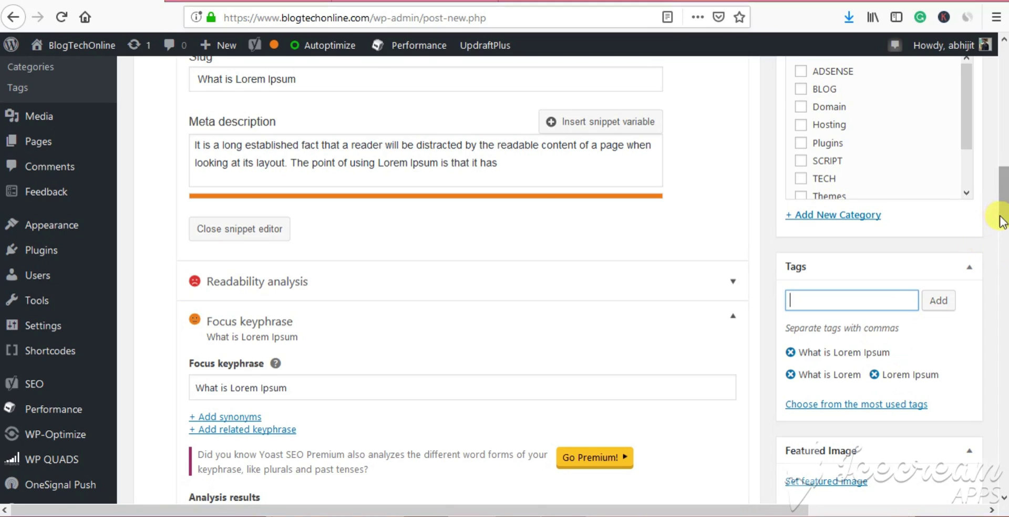
- Assign the post to the BLOG category and review the Requirements Checklist
drag(1001, 219, 1004, 134)
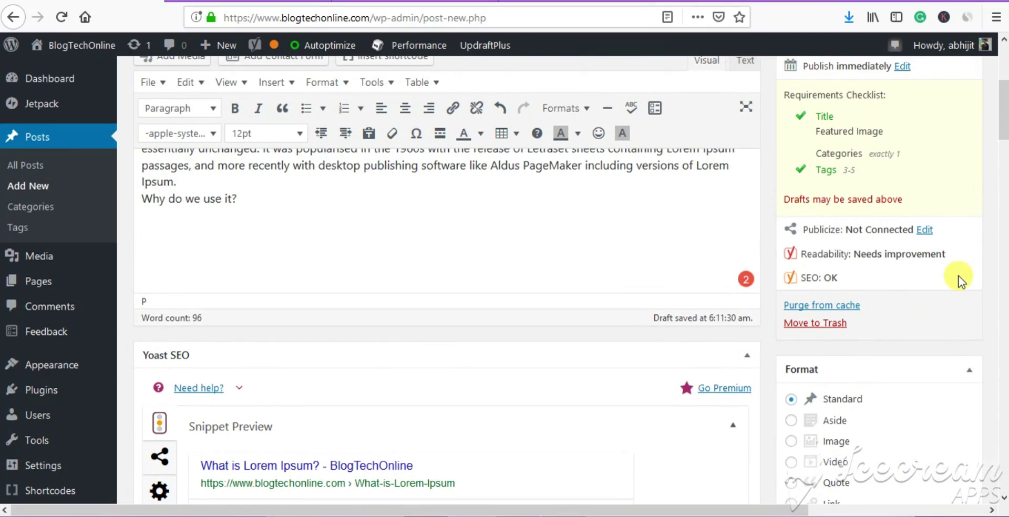
drag(1003, 122, 1001, 184)
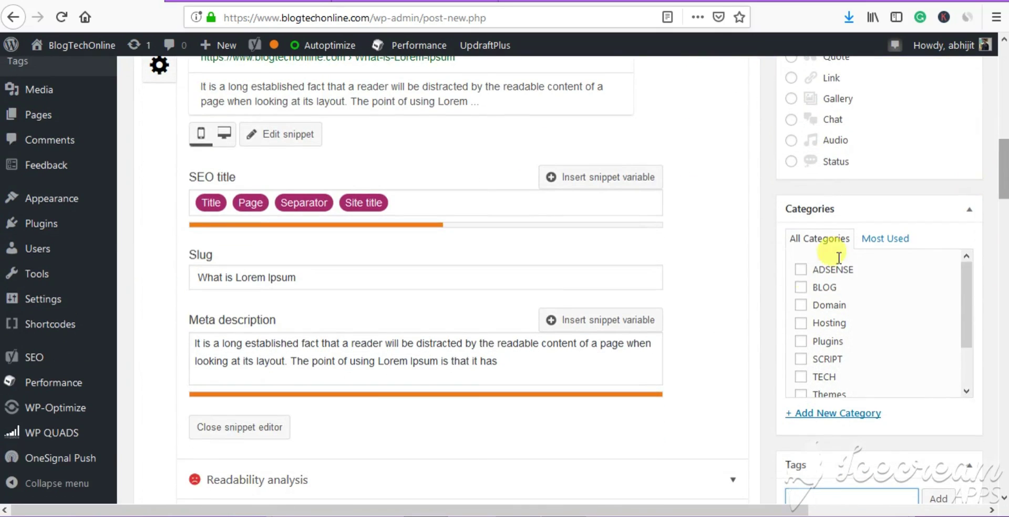
click(800, 289)
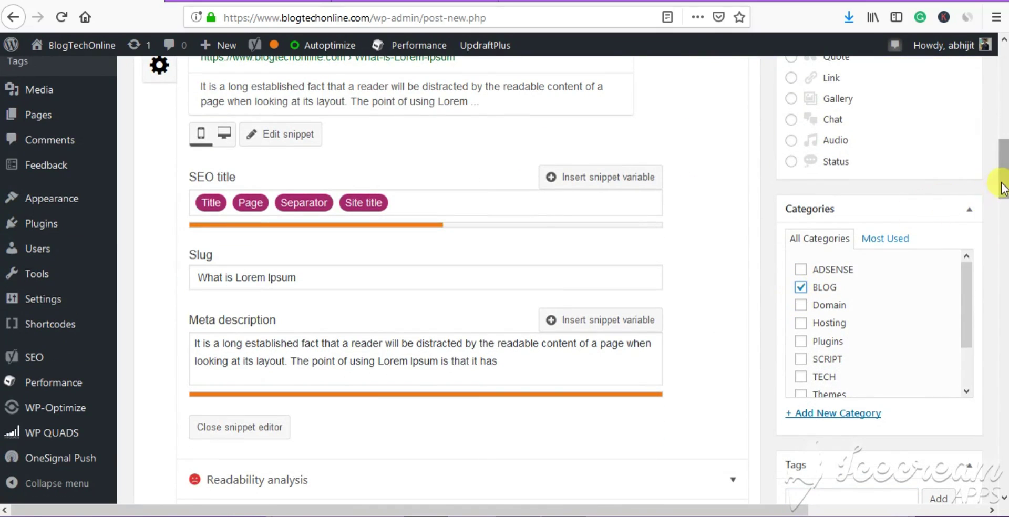
drag(1002, 185, 1004, 128)
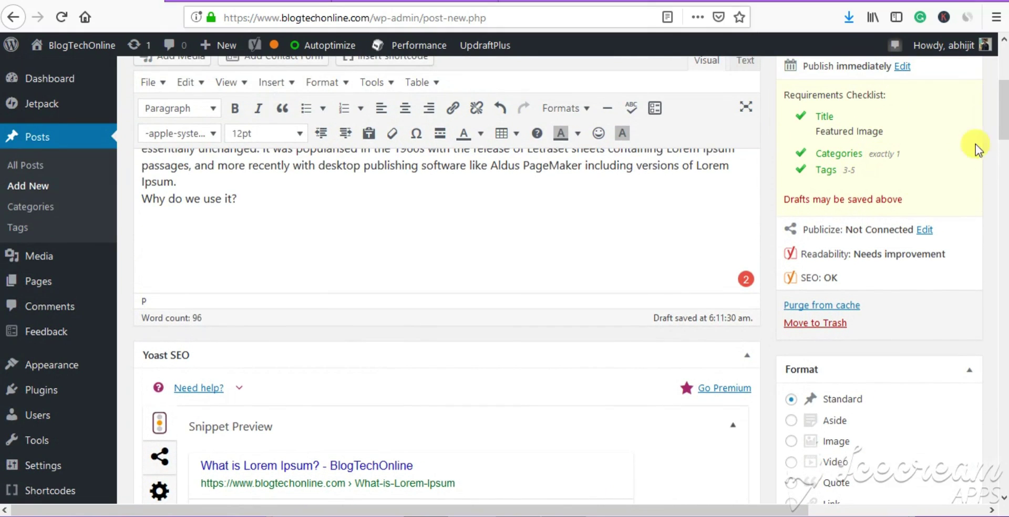
- Set hosting.png from the media library as the post's featured image and review the Requirements Checklist
drag(1003, 115, 1004, 223)
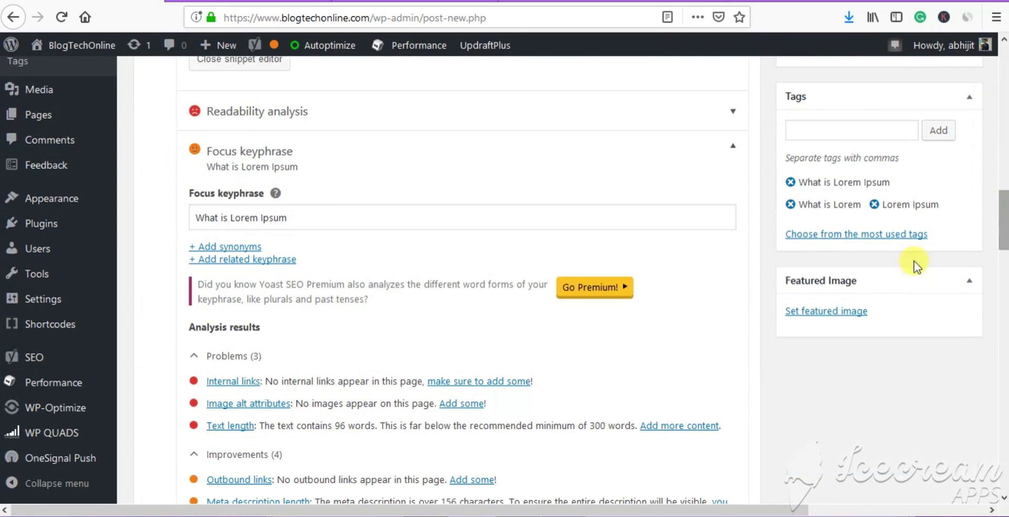
click(847, 313)
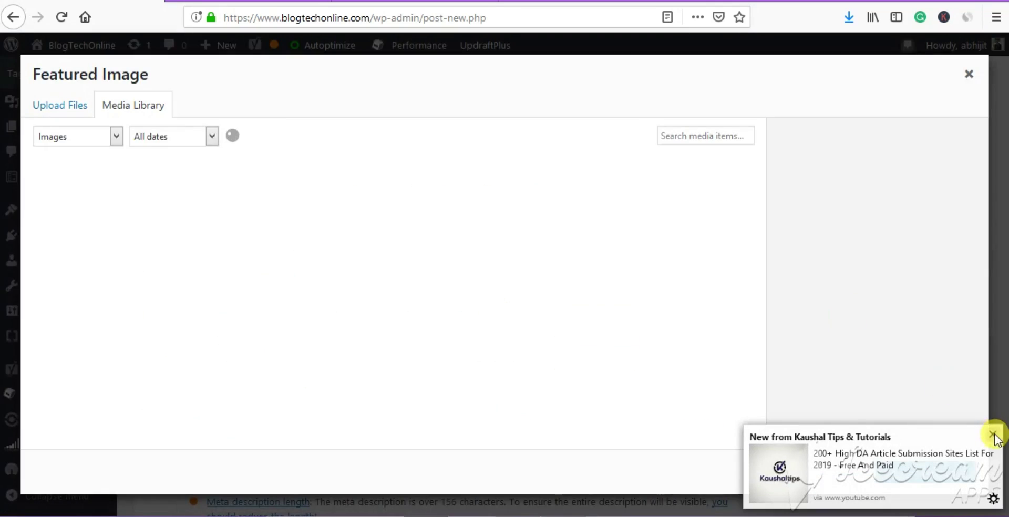
click(993, 434)
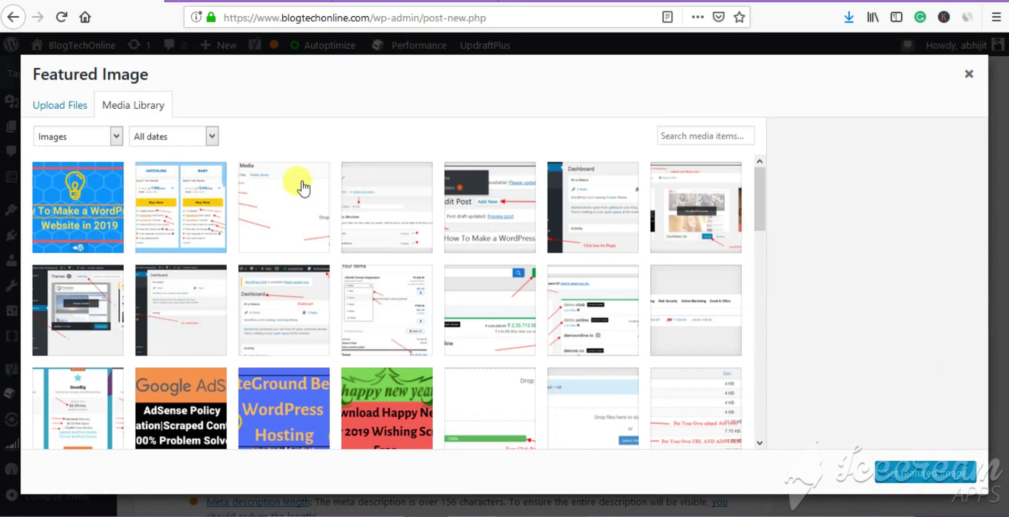
click(163, 217)
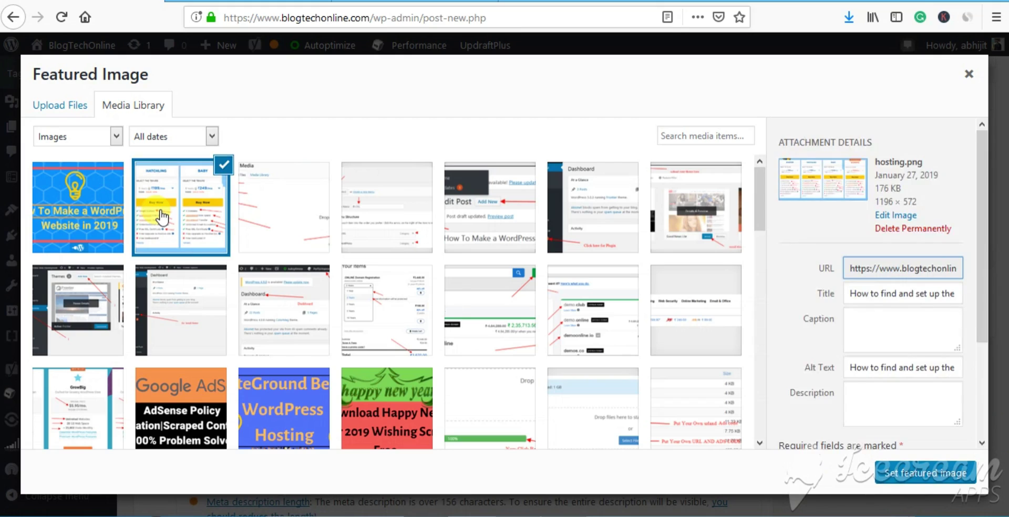
click(896, 476)
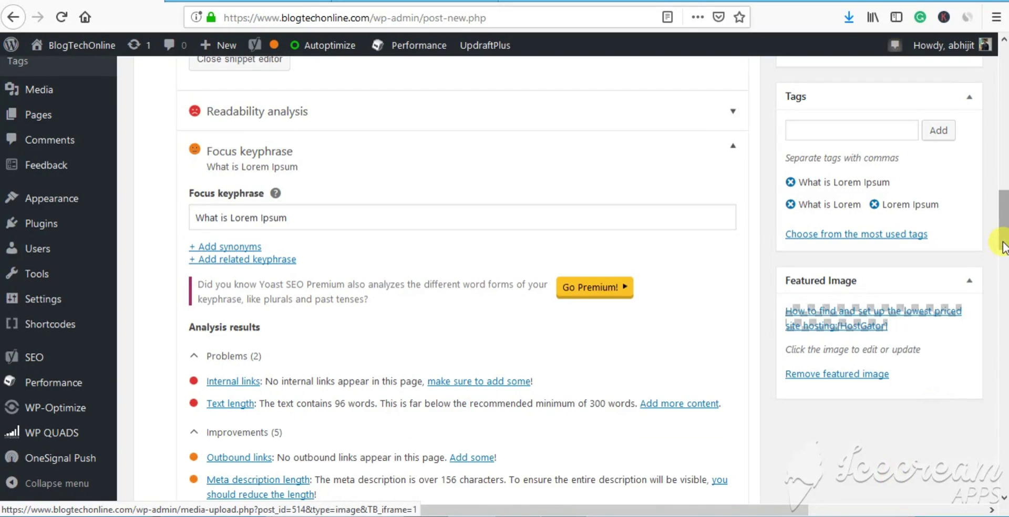
drag(1005, 245, 1005, 125)
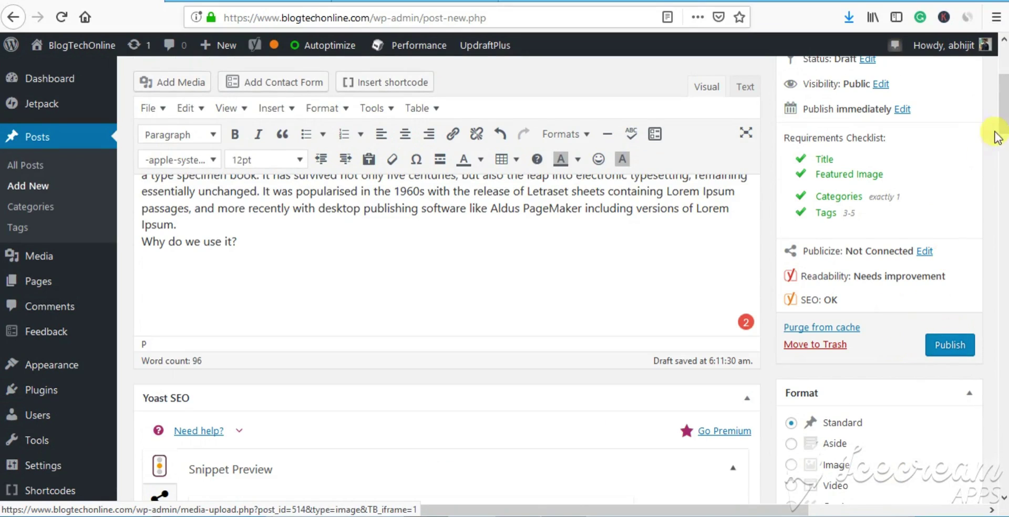
drag(1003, 119, 1004, 102)
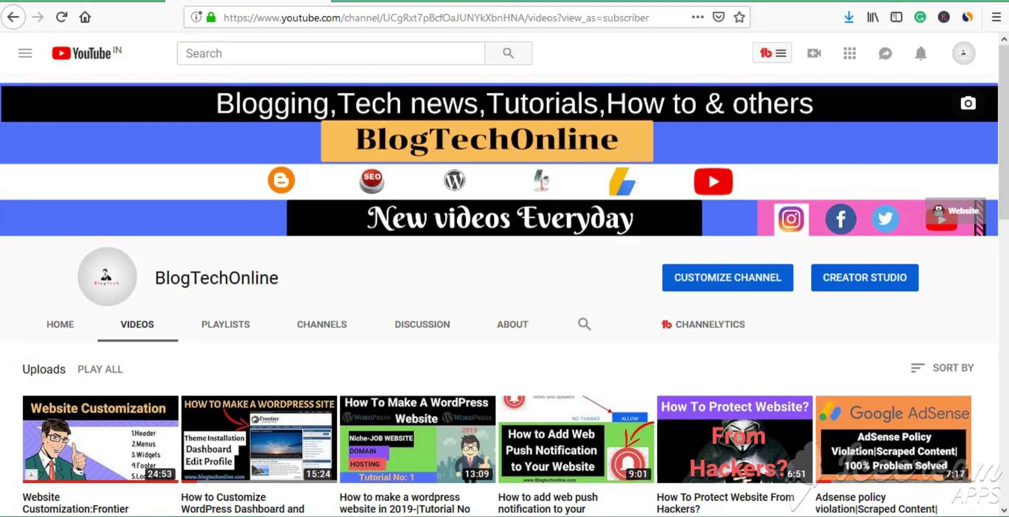
drag(1002, 100, 1005, 120)
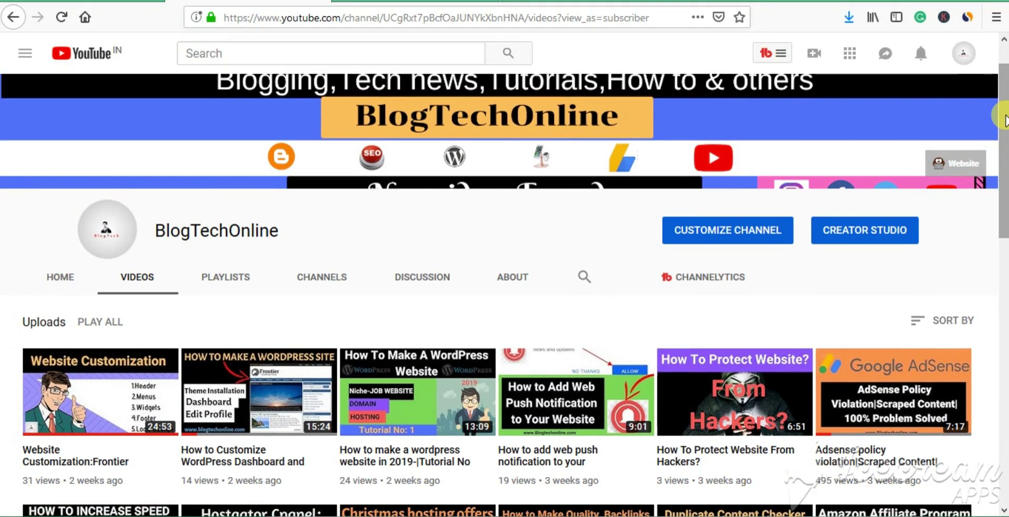